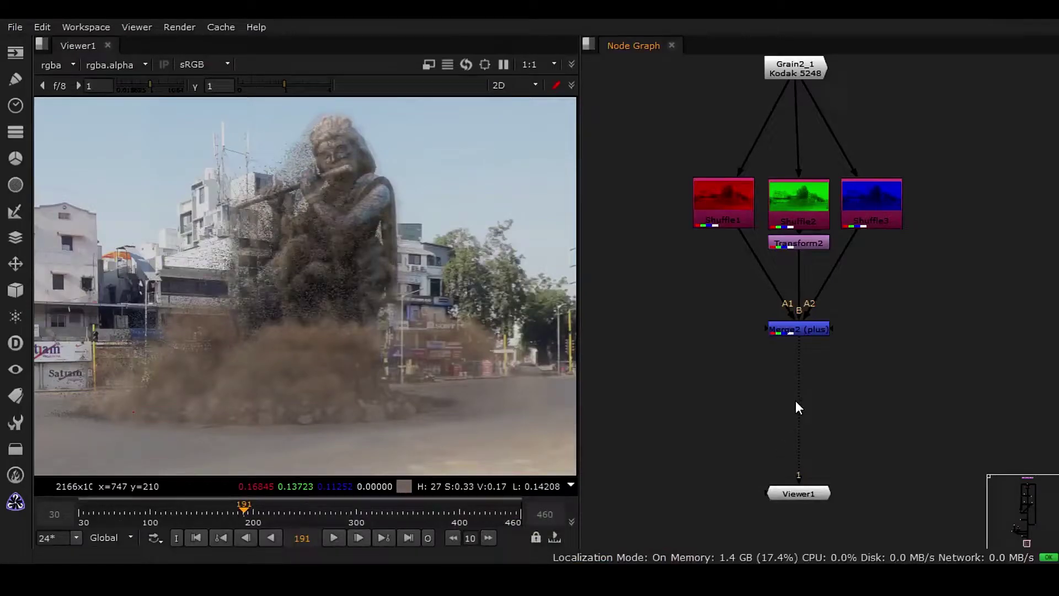
# Step: Make room above the Viewer1 node and insert a CameraShake node after the Merge2 (plus) node
pyautogui.moveTo(808, 492); pyautogui.dragTo(807, 530)
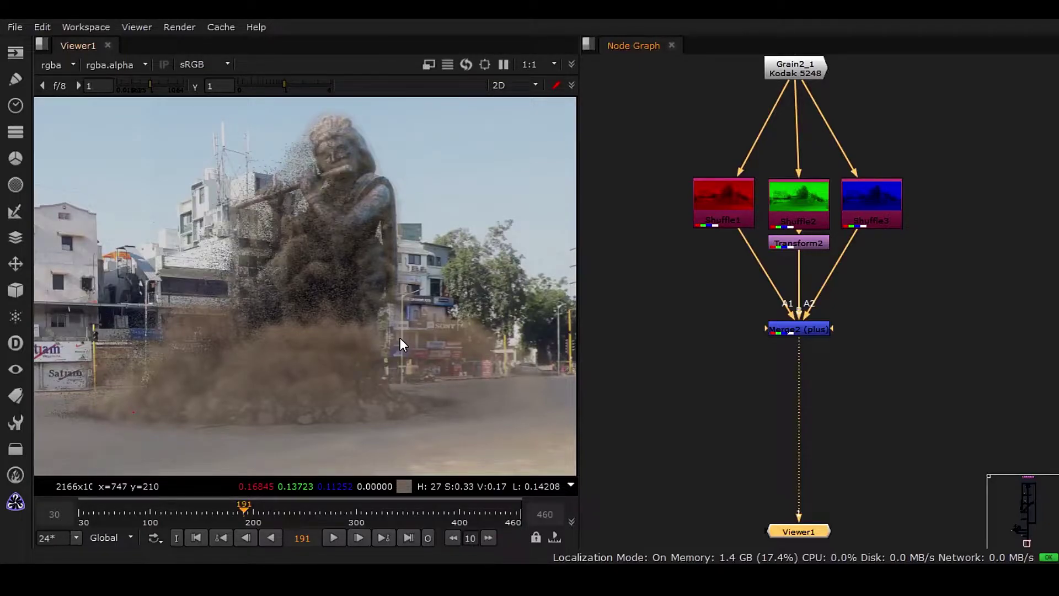
pyautogui.moveTo(779, 380); pyautogui.dragTo(799, 202, button='middle')
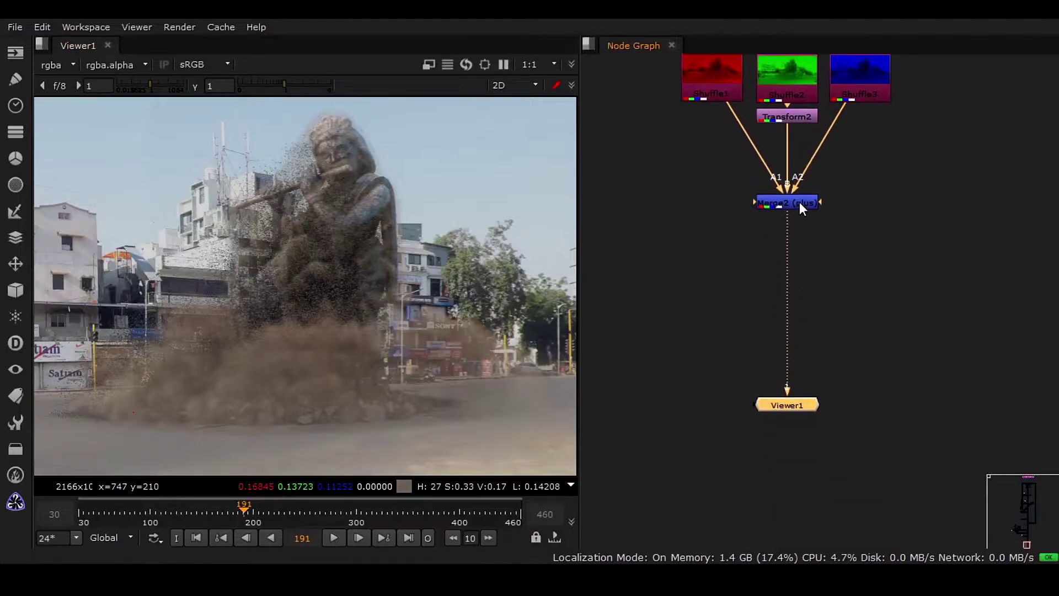
pyautogui.click(800, 202)
pyautogui.press('Tab')
pyautogui.write('d')
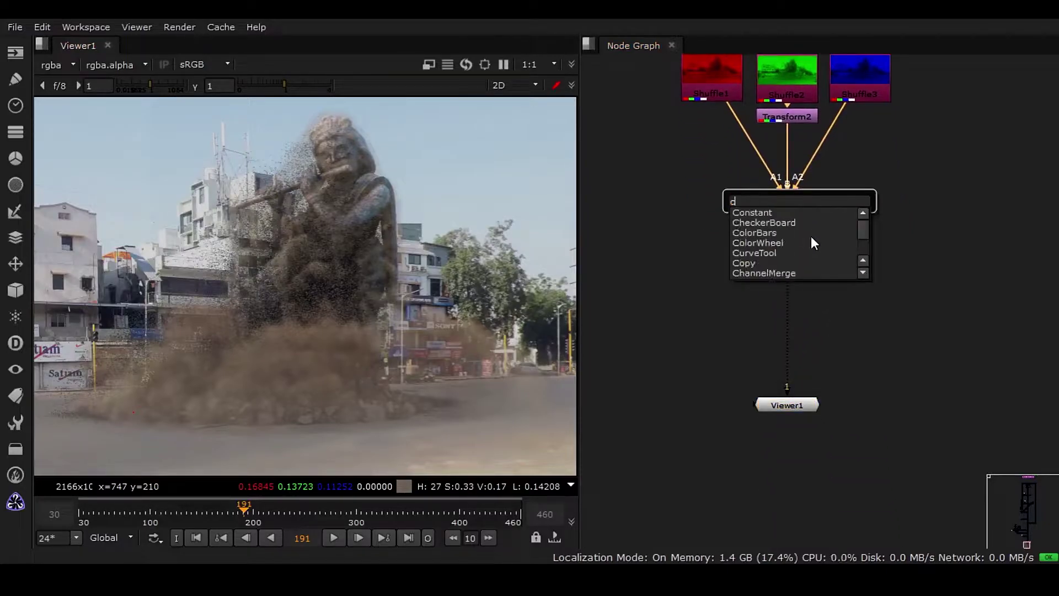
pyautogui.write('ameraShake')
pyautogui.click(784, 219)
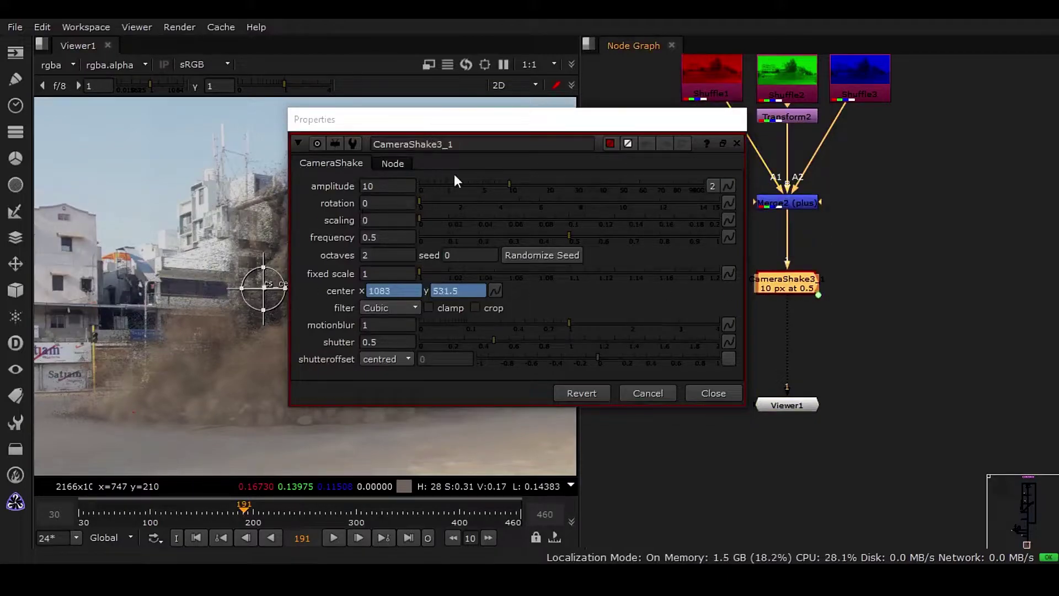
# Step: At frame 28, set the camera shake amplitude to 5 and set its first keyframe
pyautogui.moveTo(476, 129); pyautogui.dragTo(686, 128)
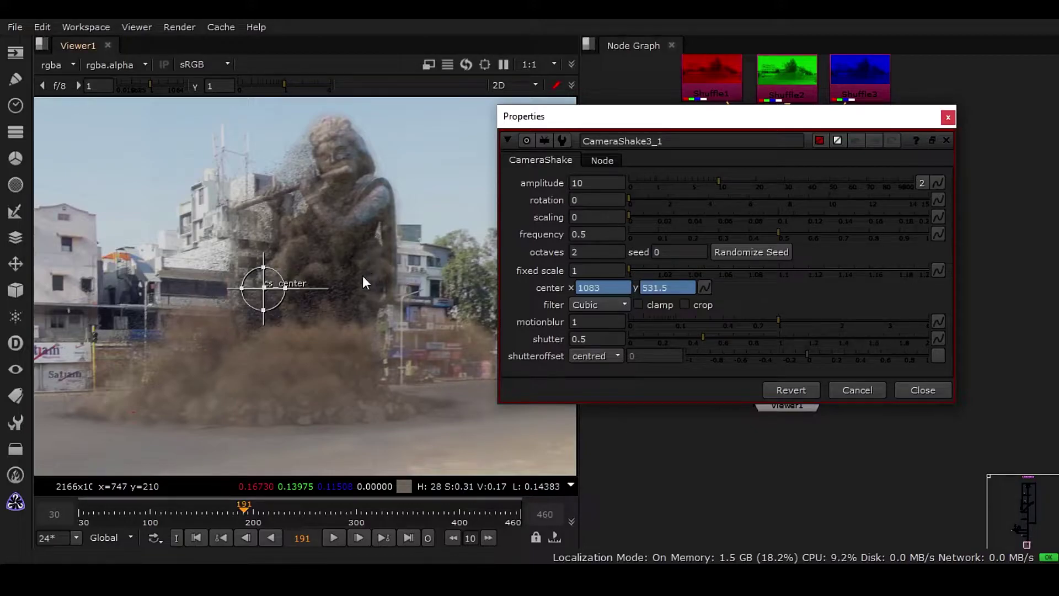
pyautogui.moveTo(637, 129); pyautogui.dragTo(524, 133)
pyautogui.doubleClick(307, 537)
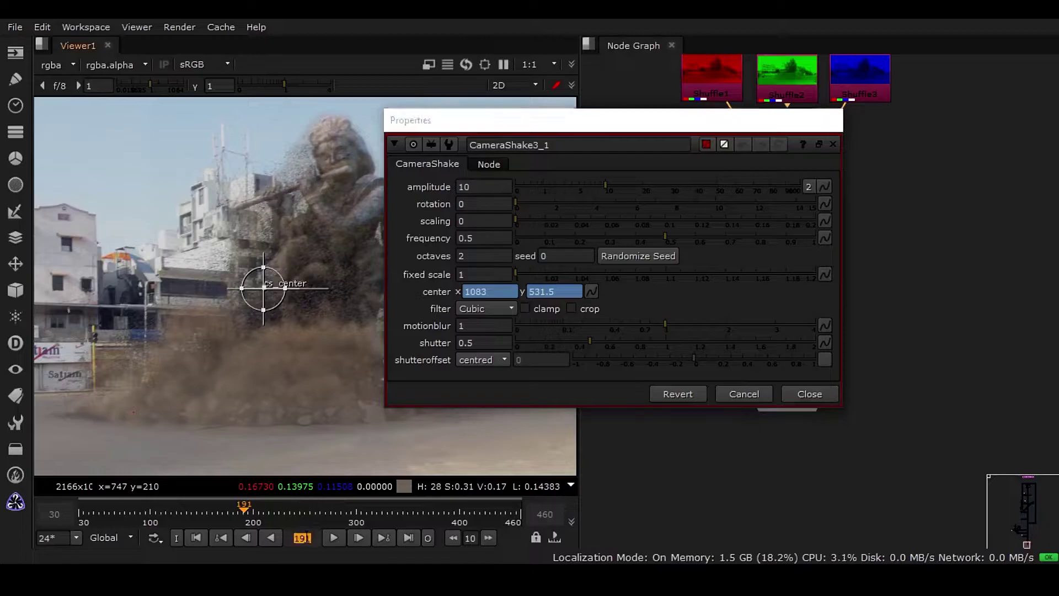
pyautogui.write('28')
pyautogui.press('Return')
pyautogui.doubleClick(486, 187)
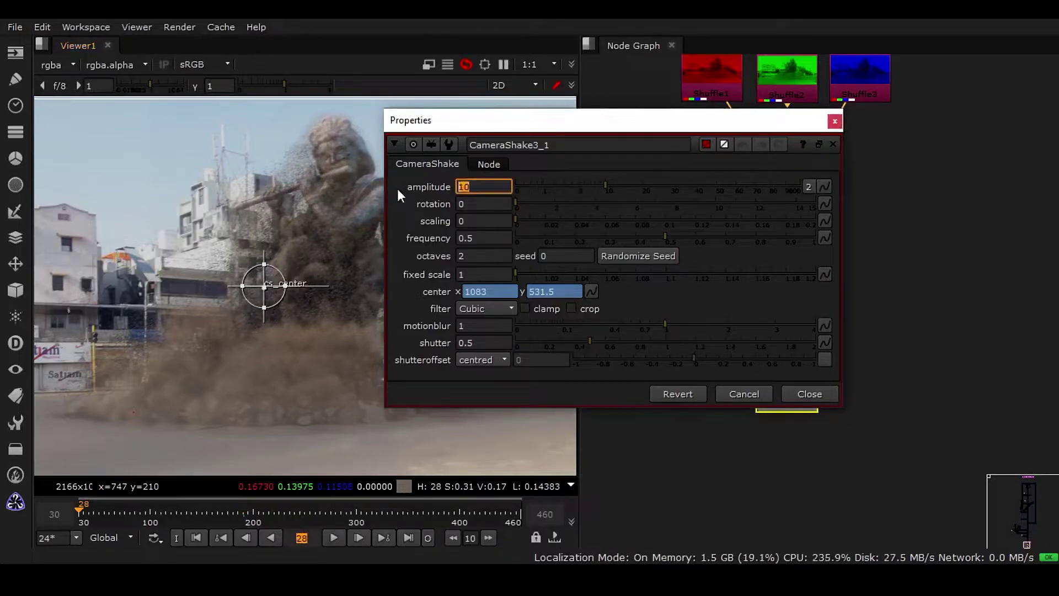
pyautogui.write('5')
pyautogui.press('Return')
pyautogui.rightClick(477, 188)
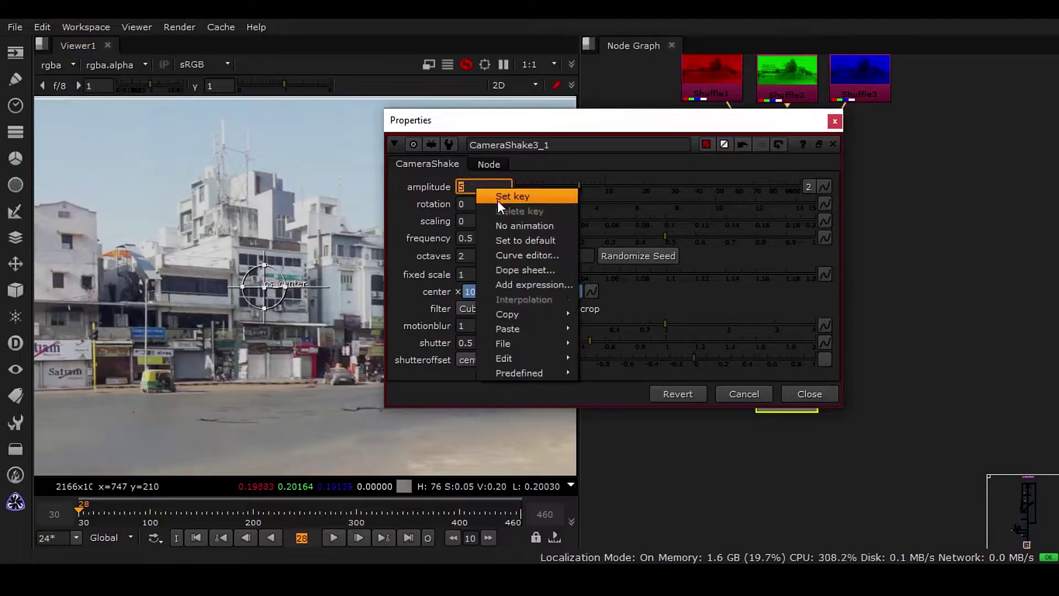
pyautogui.click(499, 200)
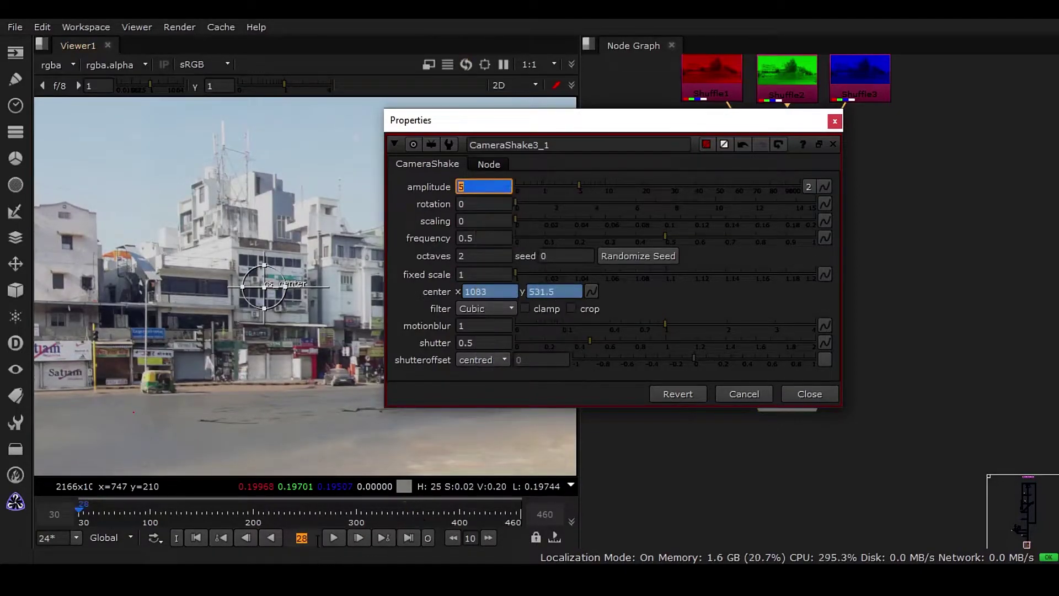
# Step: At frame 31, key the camera shake amplitude at 150
pyautogui.doubleClick(296, 539)
pyautogui.write('31')
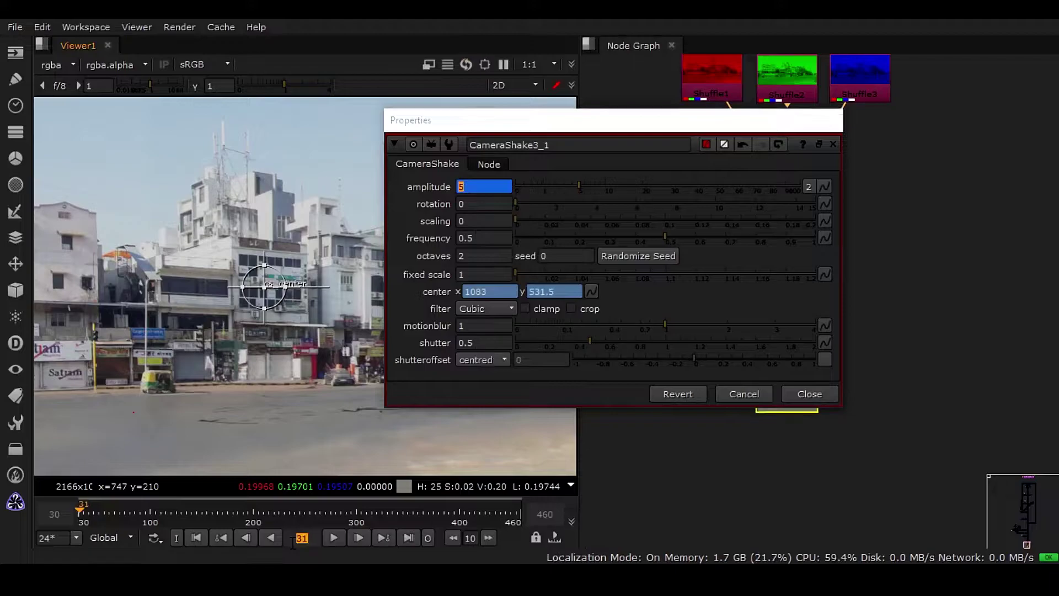
pyautogui.press('Return')
pyautogui.click(430, 188)
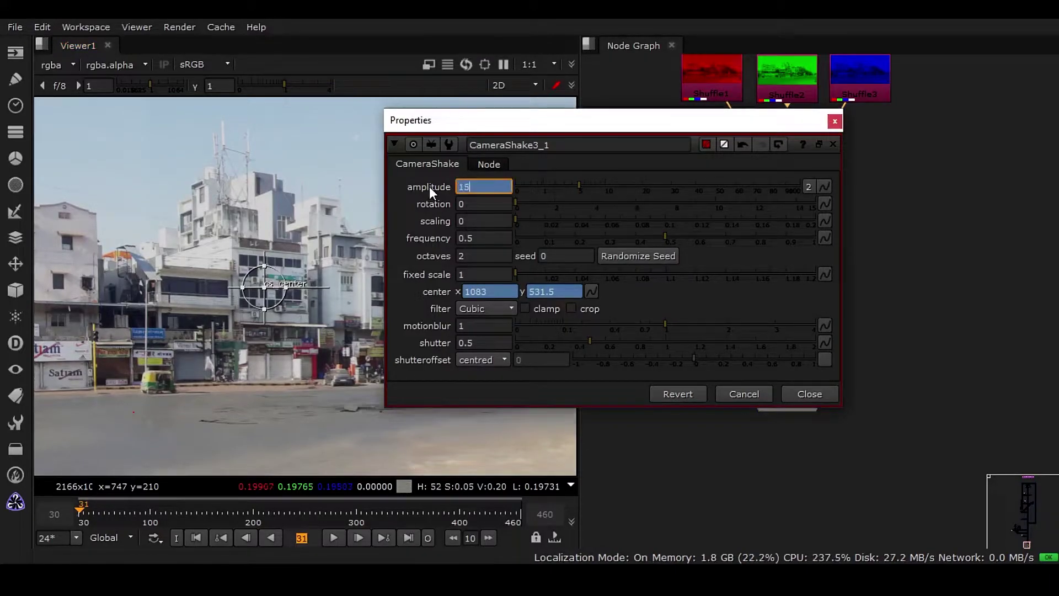
pyautogui.write('150')
pyautogui.press('Return')
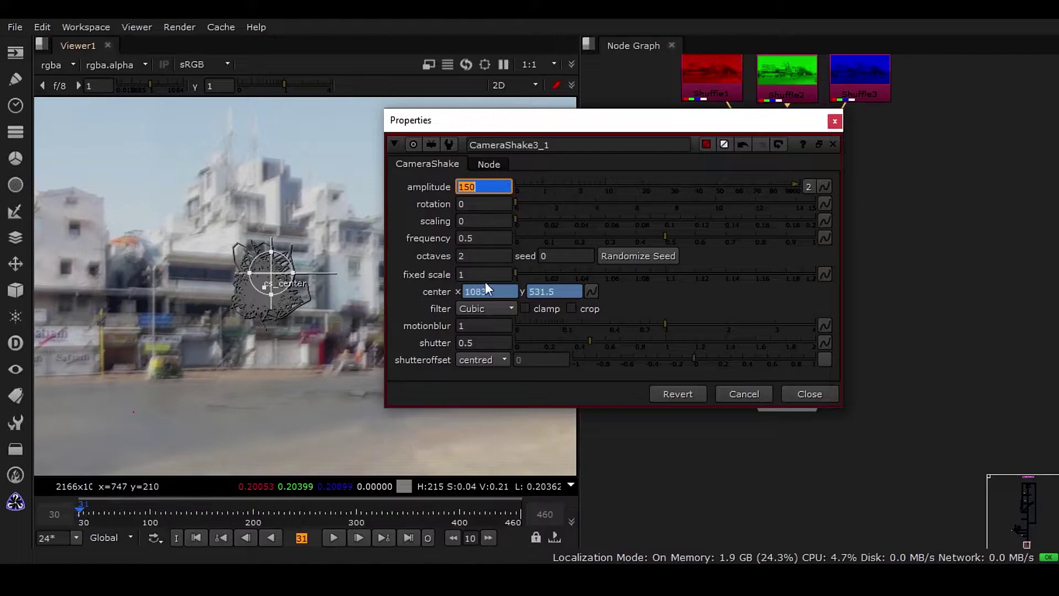
# Step: At frame 40, key the camera shake amplitude at 30
pyautogui.click(309, 542)
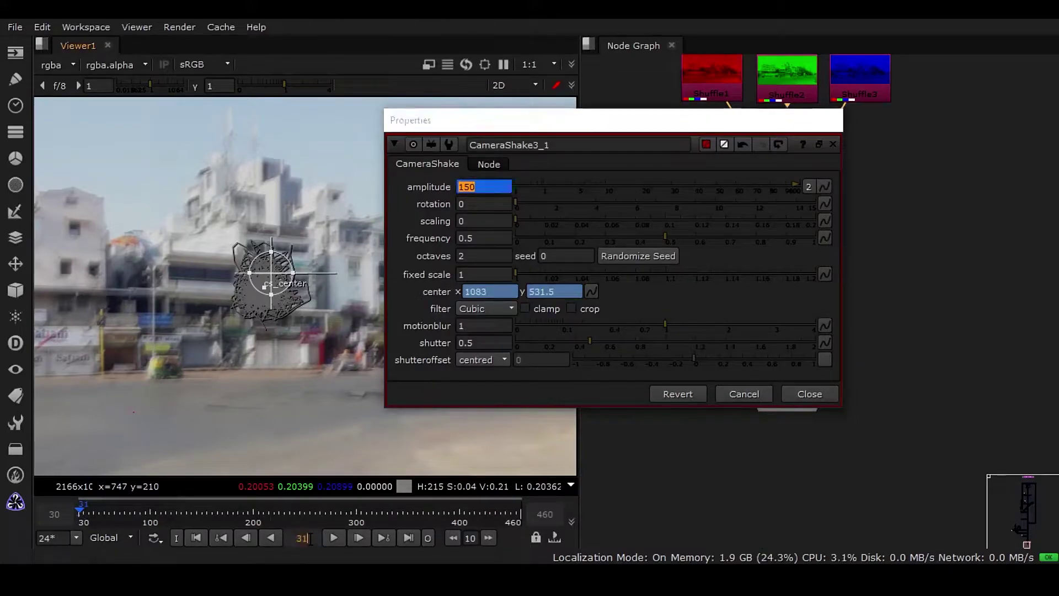
pyautogui.write('40')
pyautogui.press('Return')
pyautogui.click(495, 189)
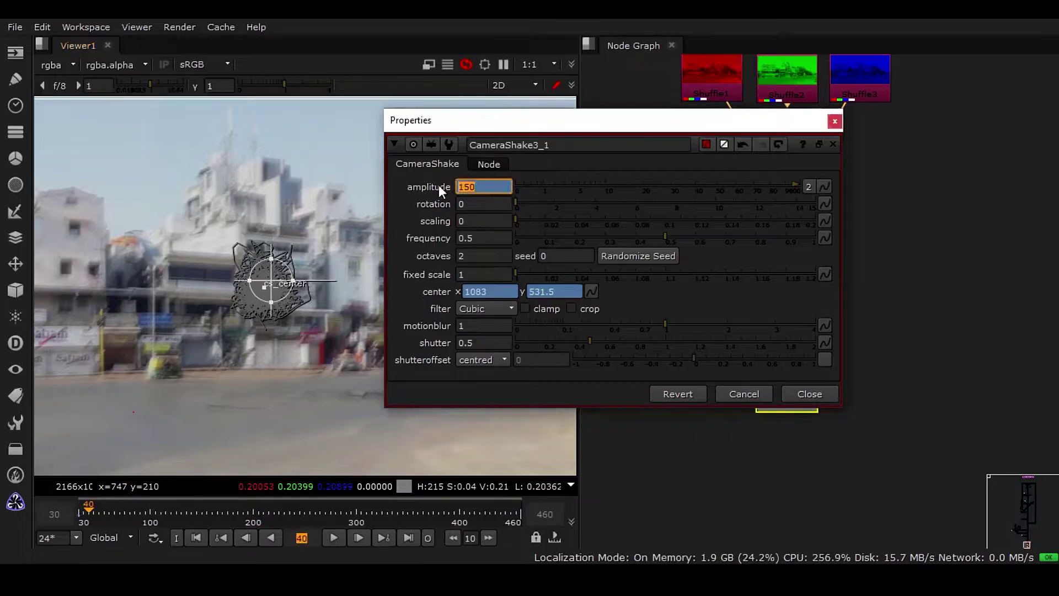
pyautogui.write('30')
pyautogui.press('Return')
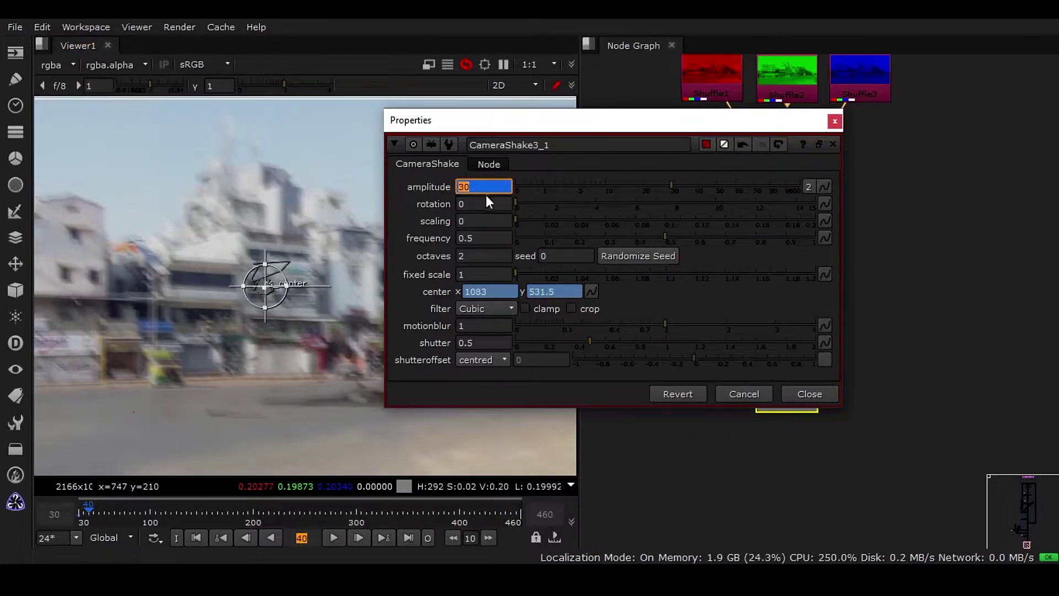
# Step: Examine the amplitude keyframes between frames 28 and 40 in the Dope Sheet
pyautogui.moveTo(553, 124); pyautogui.dragTo(800, 110)
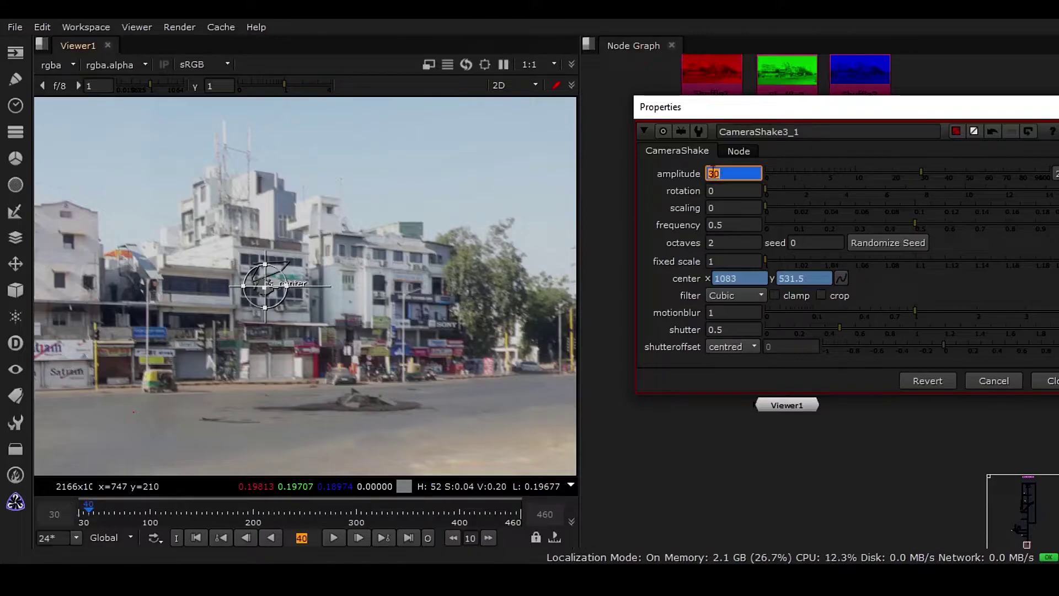
pyautogui.rightClick(733, 174)
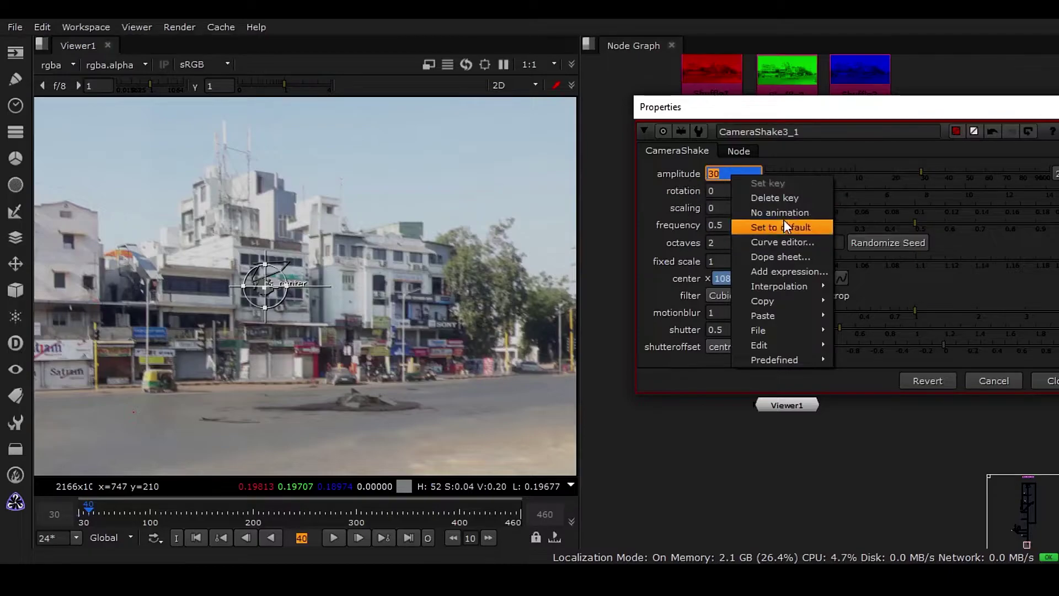
pyautogui.click(799, 254)
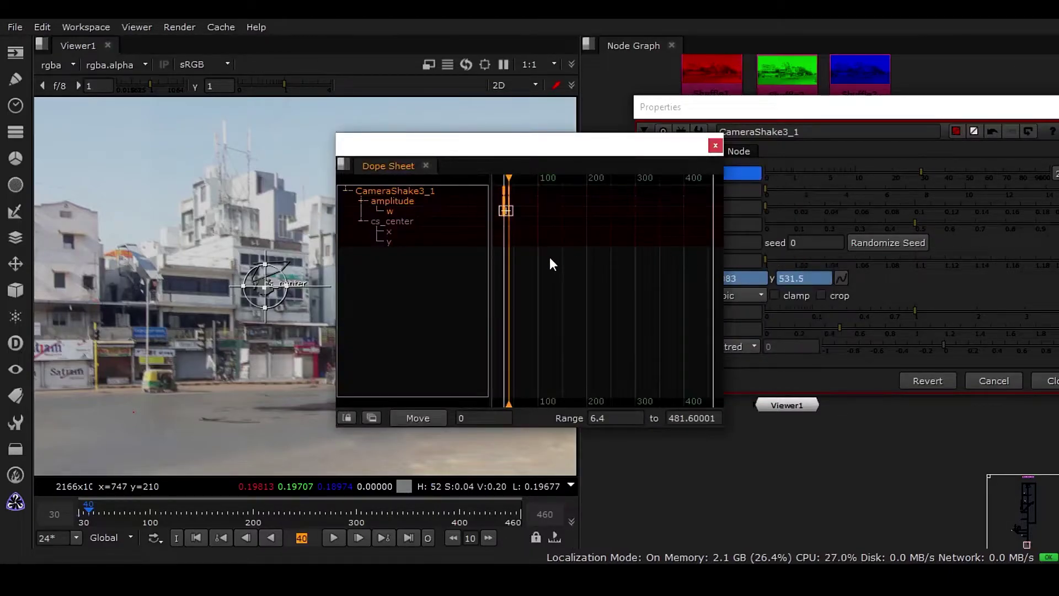
pyautogui.press('f')
pyautogui.click(610, 271)
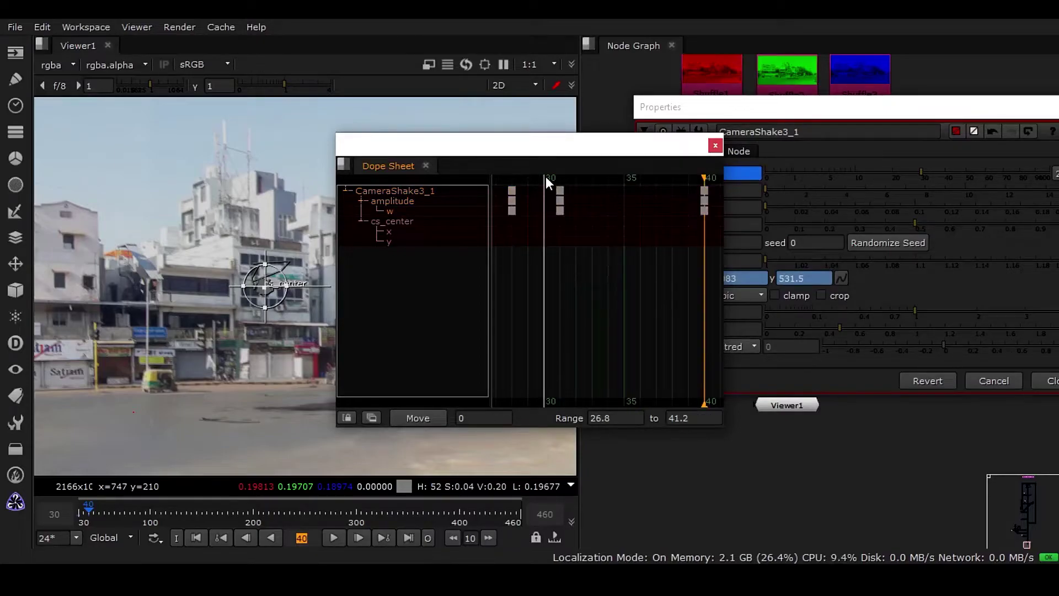
pyautogui.moveTo(545, 177); pyautogui.dragTo(704, 178)
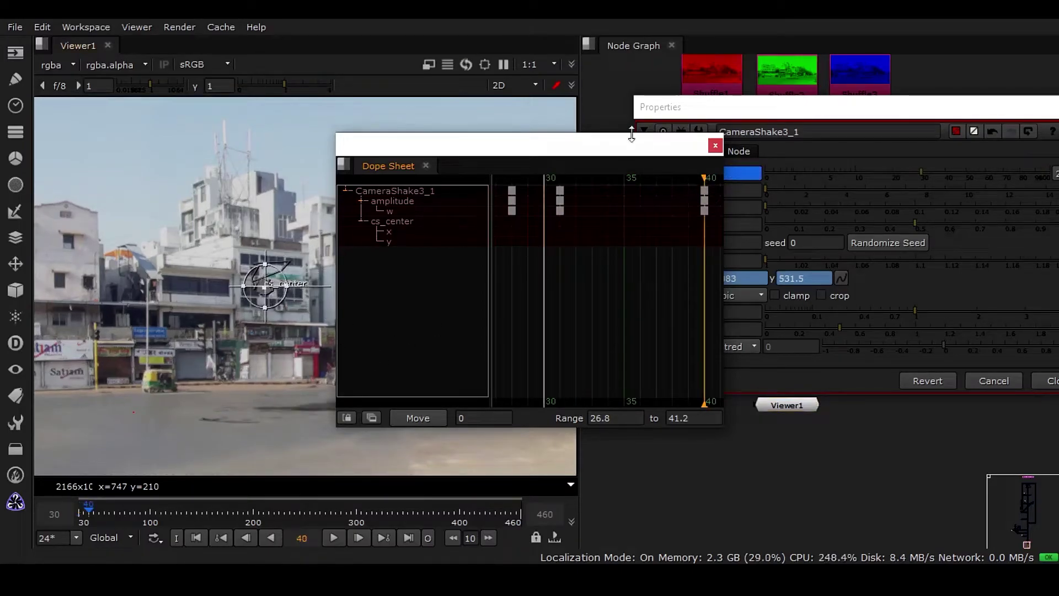
pyautogui.click(715, 145)
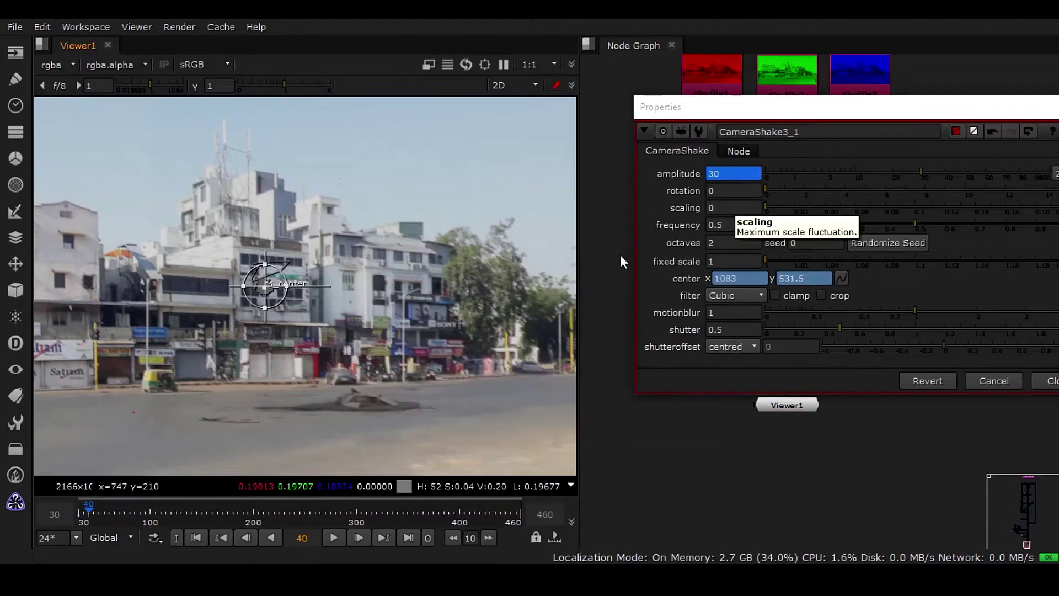
# Step: At frame 149, key the camera shake amplitude at 50
pyautogui.doubleClick(313, 544)
pyautogui.write('14')
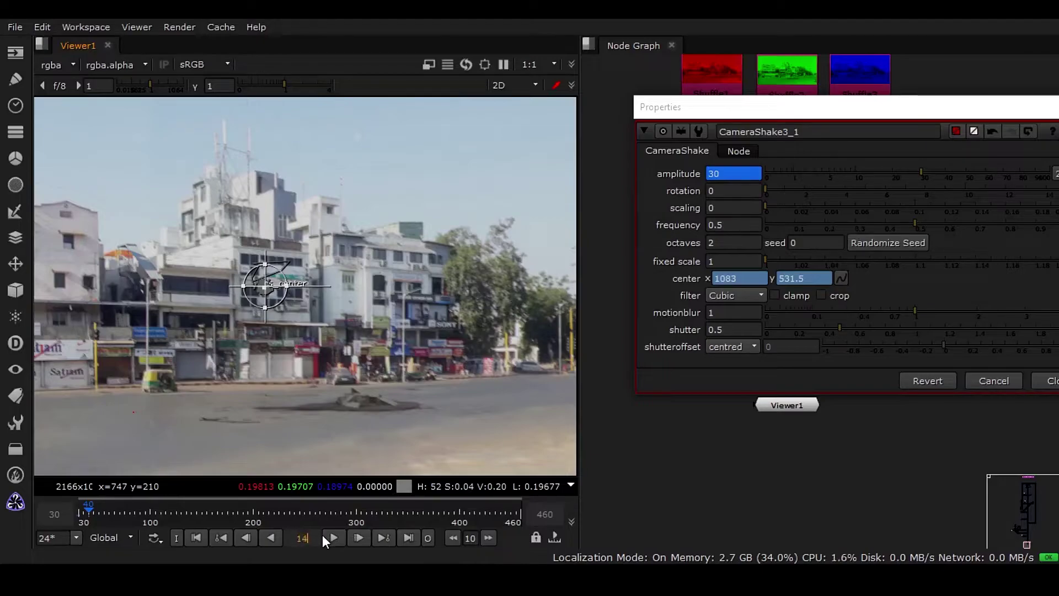
pyautogui.write('9')
pyautogui.press('Return')
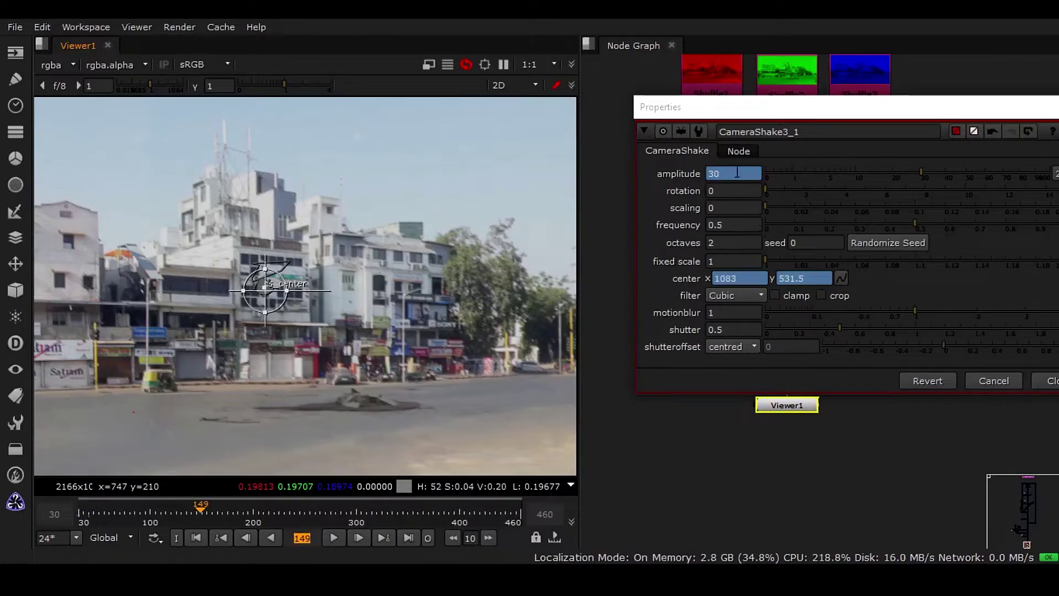
pyautogui.write('50')
pyautogui.press('Return')
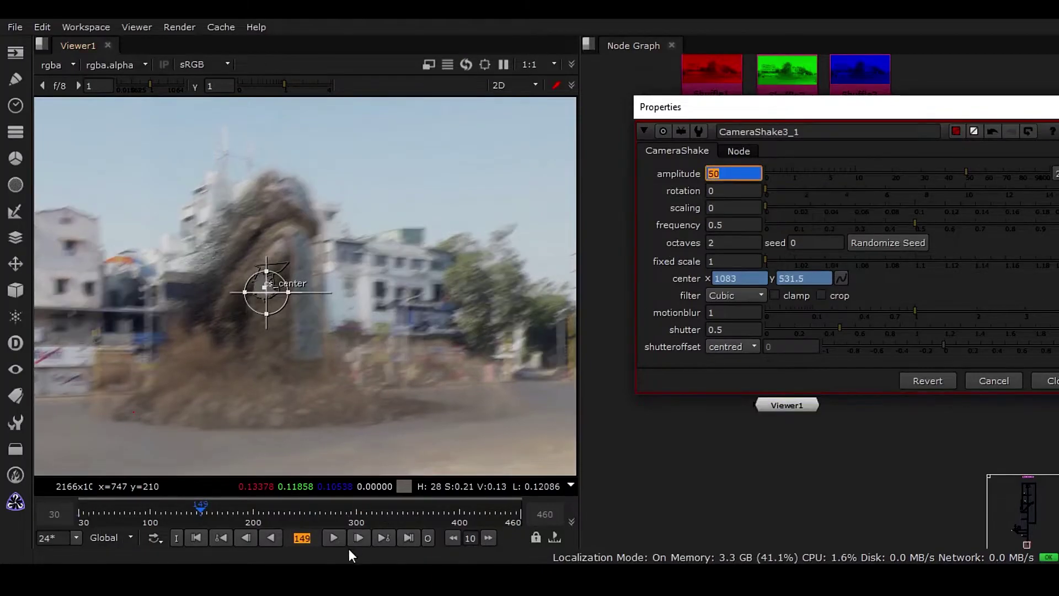
# Step: At frame 154, key the camera shake amplitude at 100
pyautogui.moveTo(314, 538); pyautogui.dragTo(293, 538)
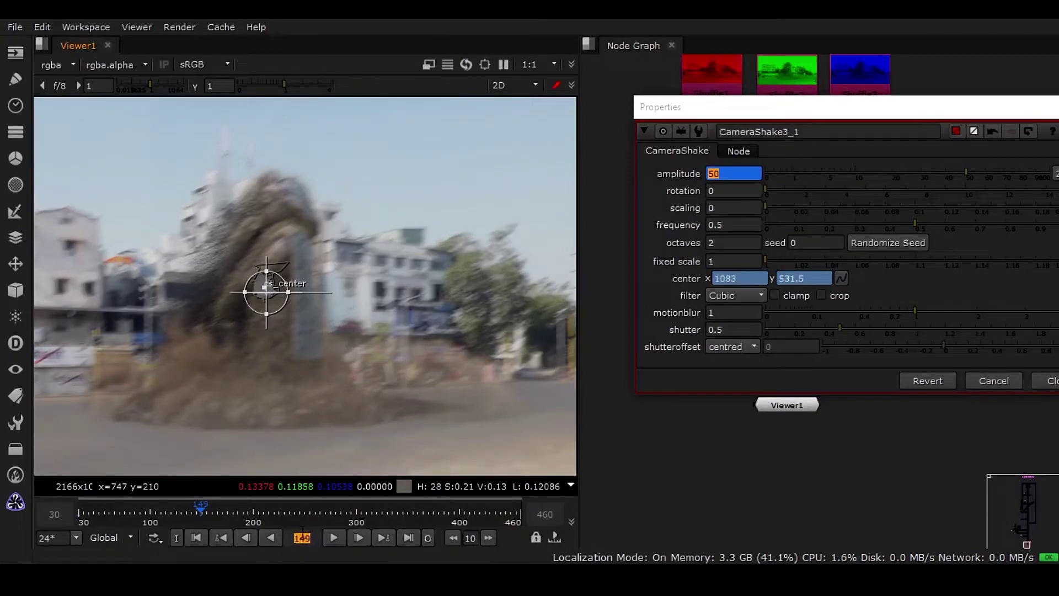
pyautogui.write('1154')
pyautogui.press('Return')
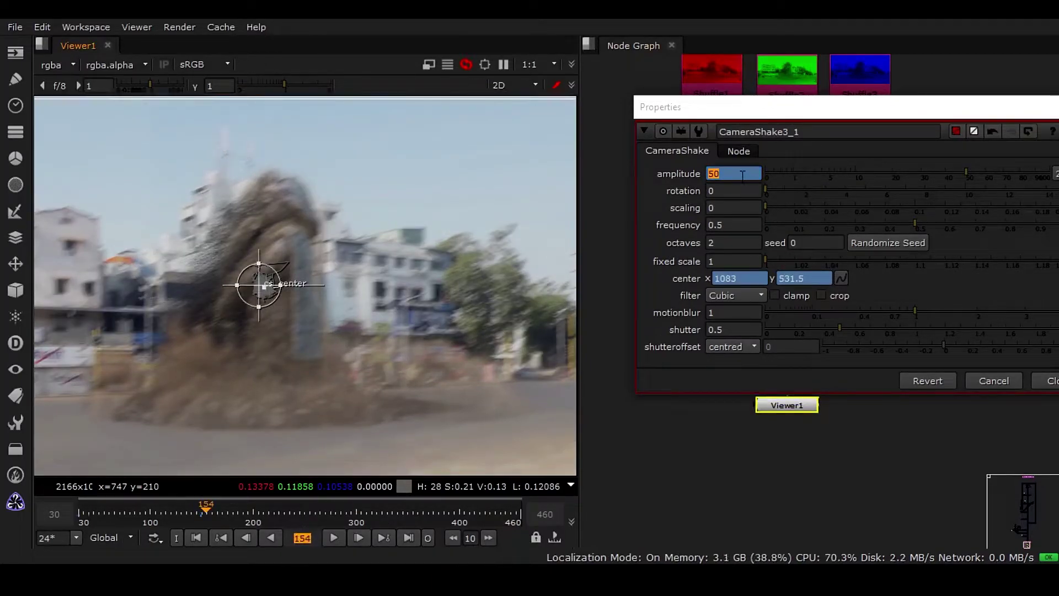
pyautogui.write('100')
pyautogui.press('Return')
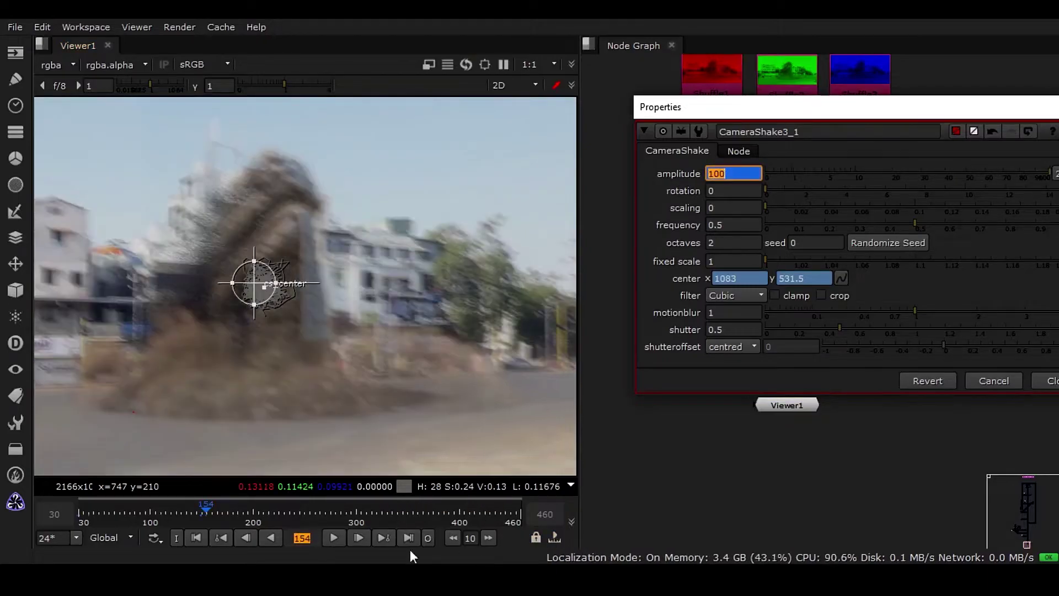
# Step: At frame 169, key the camera shake amplitude at 0
pyautogui.click(309, 539)
pyautogui.write('169')
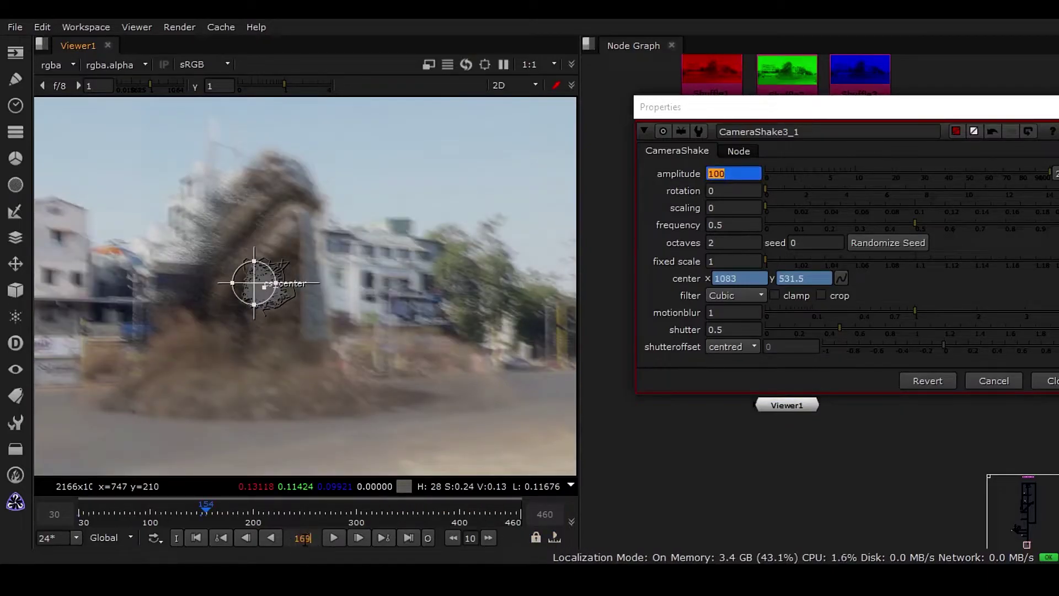
pyautogui.press('Return')
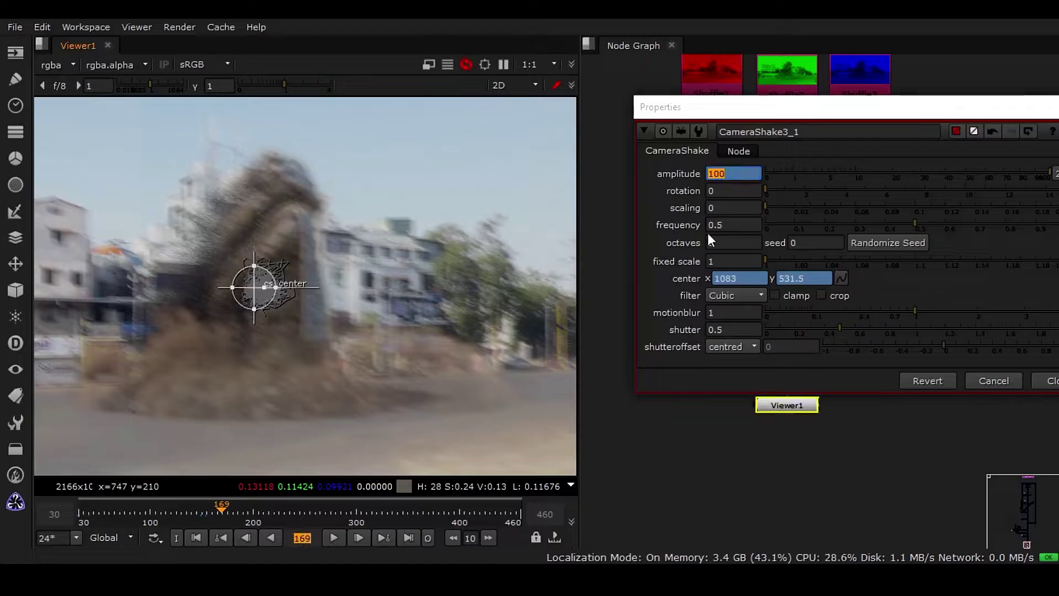
pyautogui.write('0')
pyautogui.press('Return')
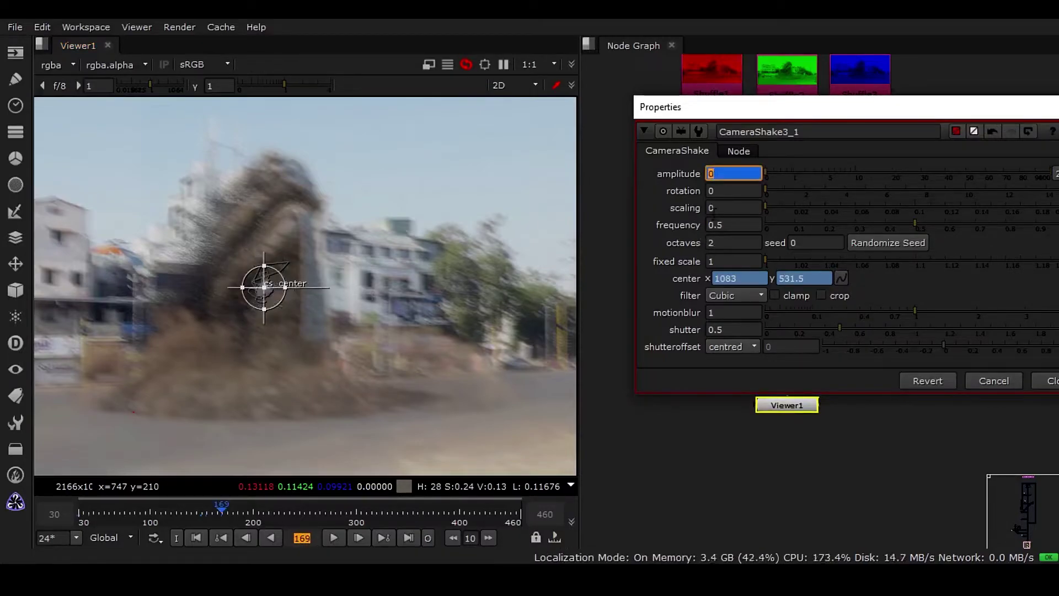
# Step: Review the amplitude keyframes between frames 149 and 169 in the Dope Sheet and close the CameraShake properties
pyautogui.rightClick(735, 180)
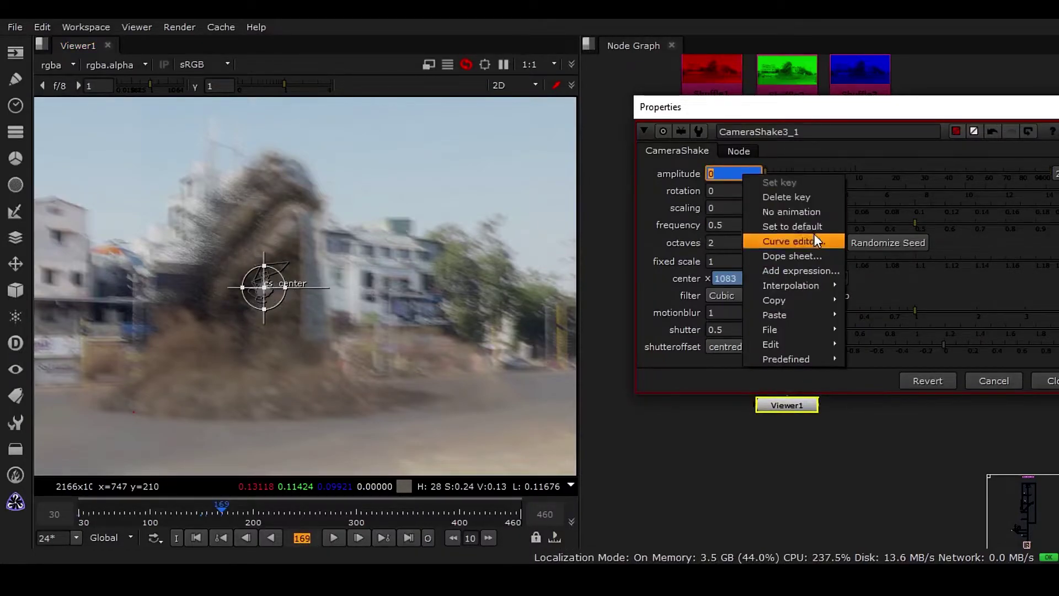
pyautogui.click(816, 256)
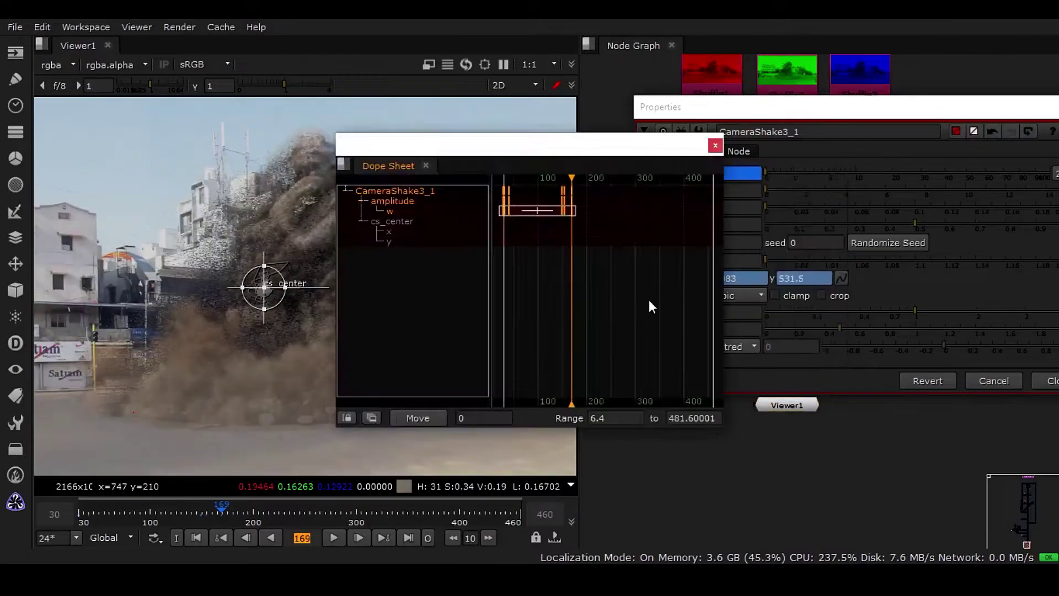
pyautogui.click(645, 256)
pyautogui.moveTo(572, 181); pyautogui.dragTo(560, 182)
pyautogui.moveTo(578, 227); pyautogui.dragTo(557, 201)
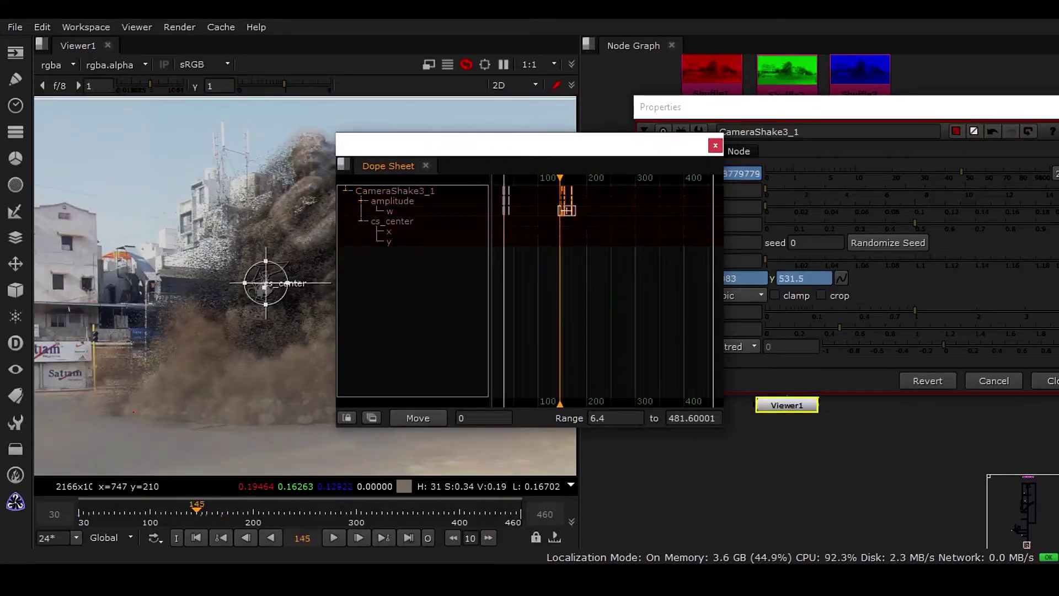
pyautogui.click(600, 227)
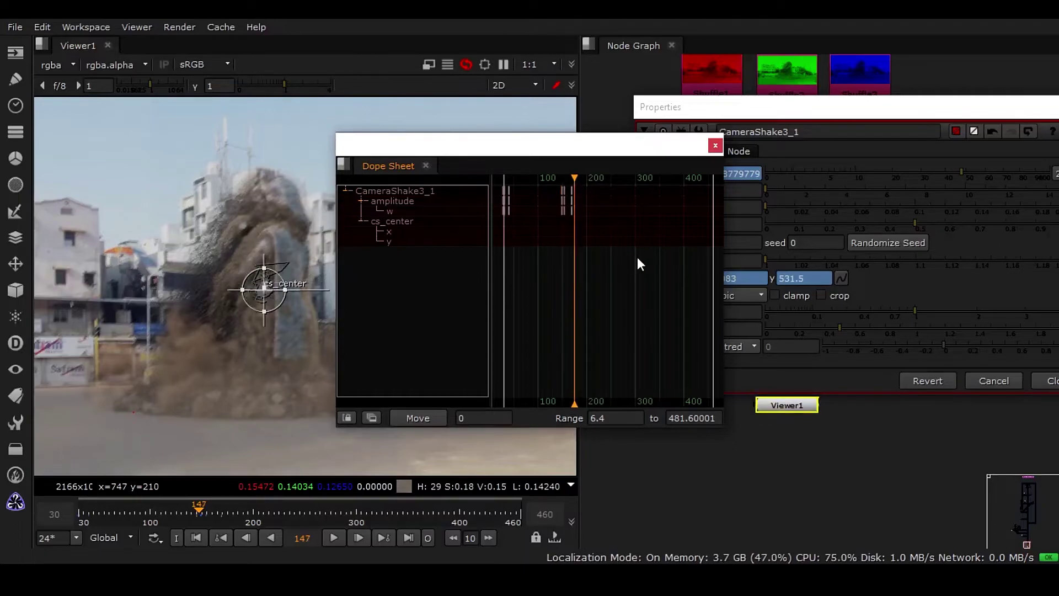
pyautogui.click(715, 145)
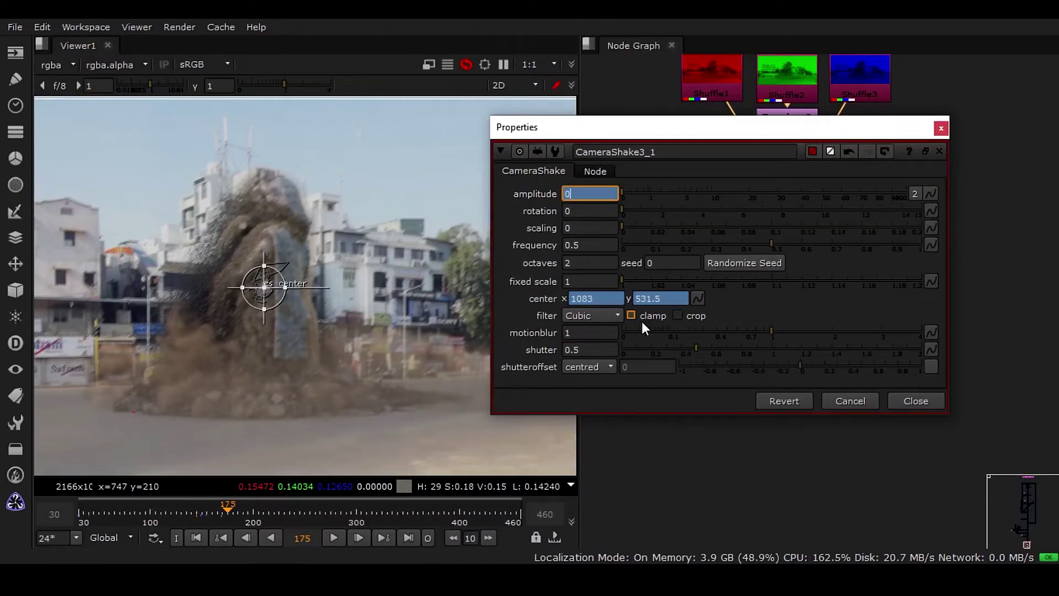
pyautogui.click(913, 403)
pyautogui.click(829, 260)
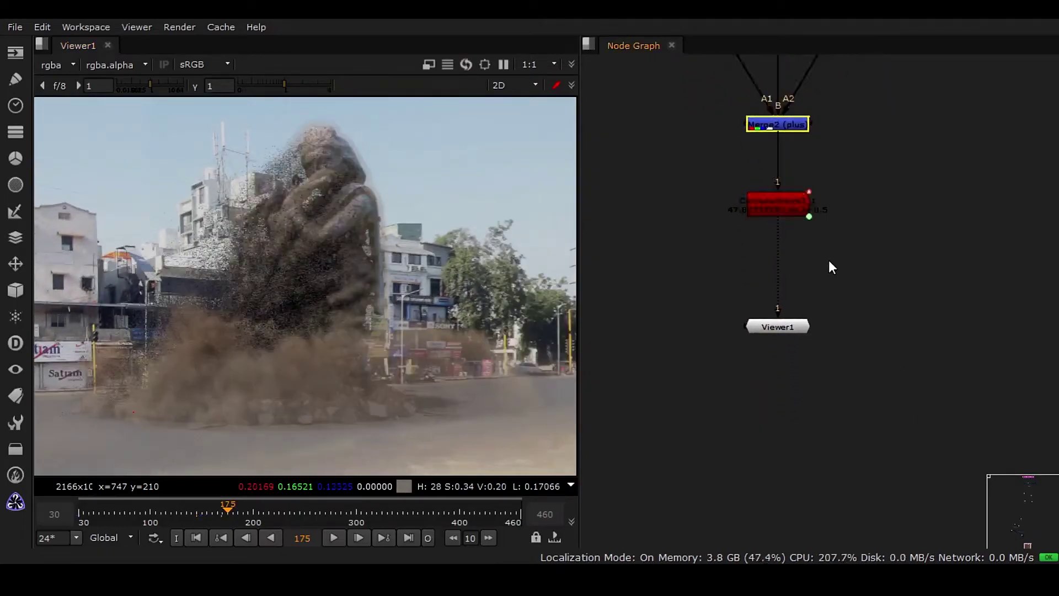
# Step: Add a second CameraShake node between the first CameraShake and the Viewer, and open its properties beside the viewed image
pyautogui.press('Tab')
pyautogui.write('ca')
pyautogui.click(819, 281)
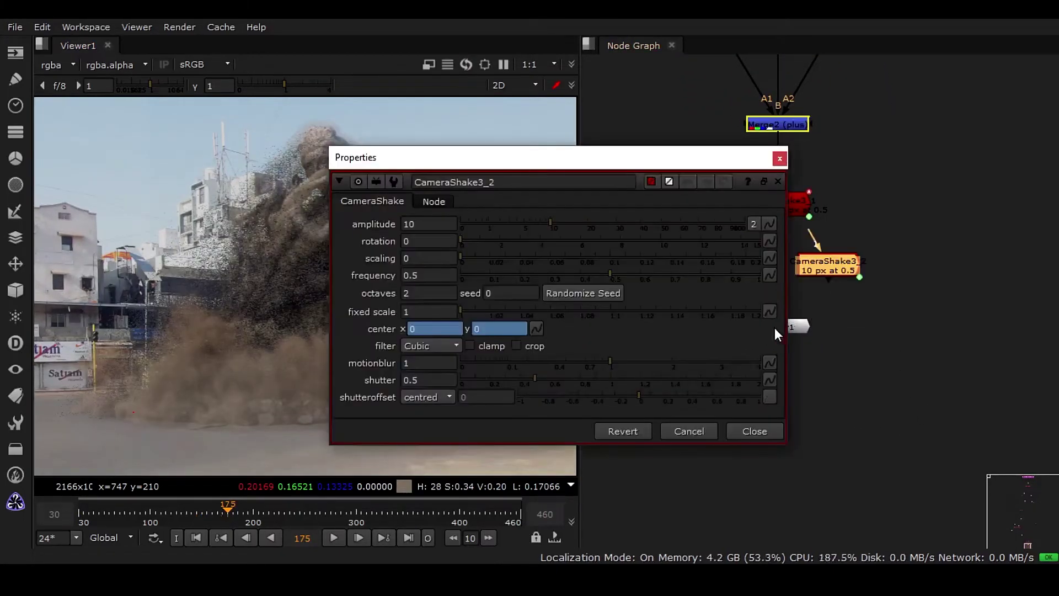
pyautogui.click(781, 159)
pyautogui.moveTo(844, 269); pyautogui.dragTo(793, 261)
pyautogui.doubleClick(793, 261)
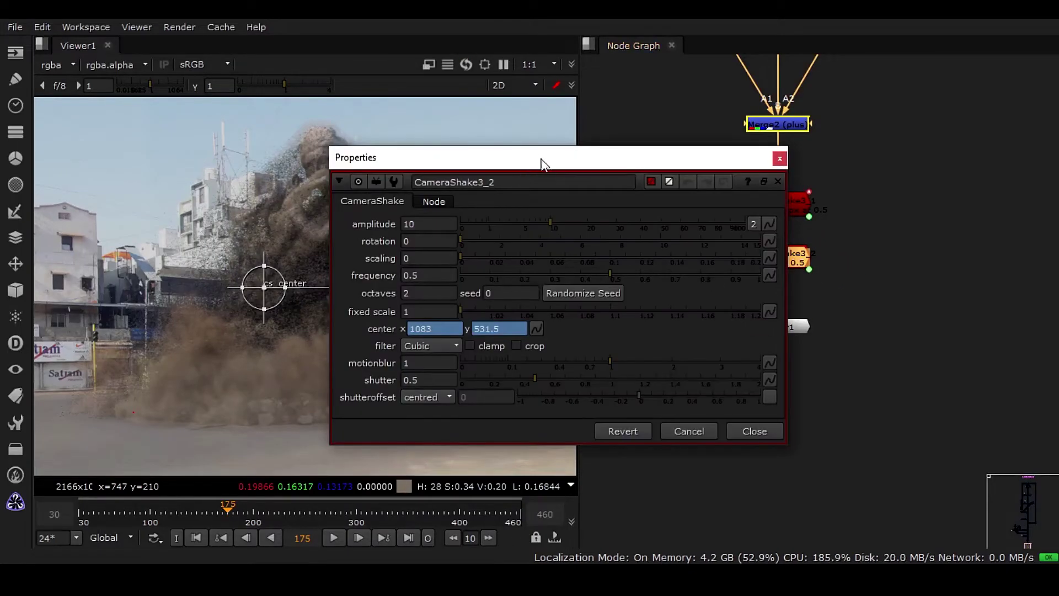
pyautogui.moveTo(541, 163); pyautogui.dragTo(670, 173)
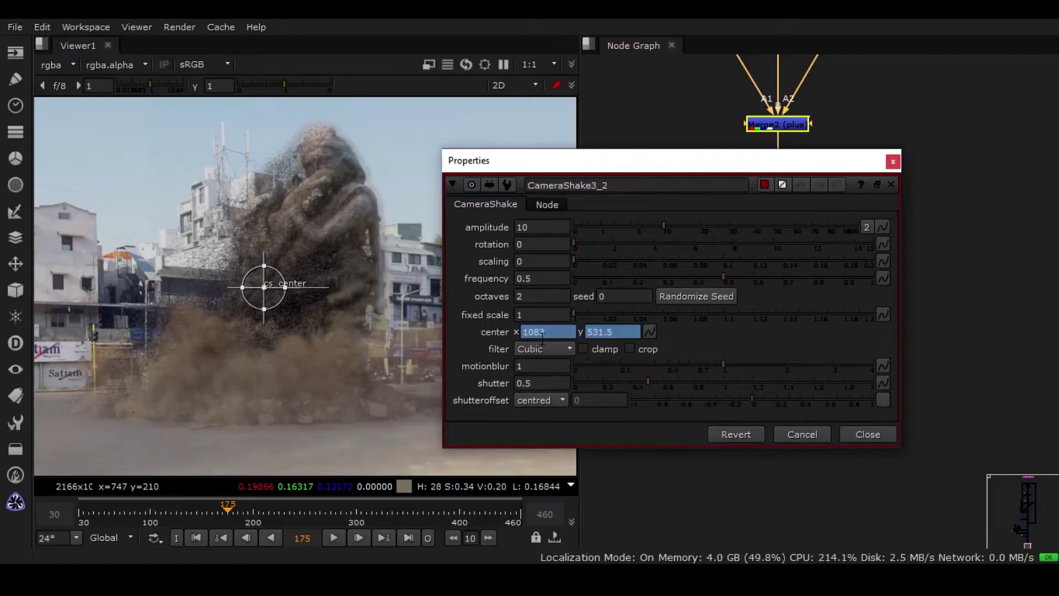
# Step: At frame 154, key the second CameraShake's amplitude at 20
pyautogui.click(312, 538)
pyautogui.write('154')
pyautogui.press('Return')
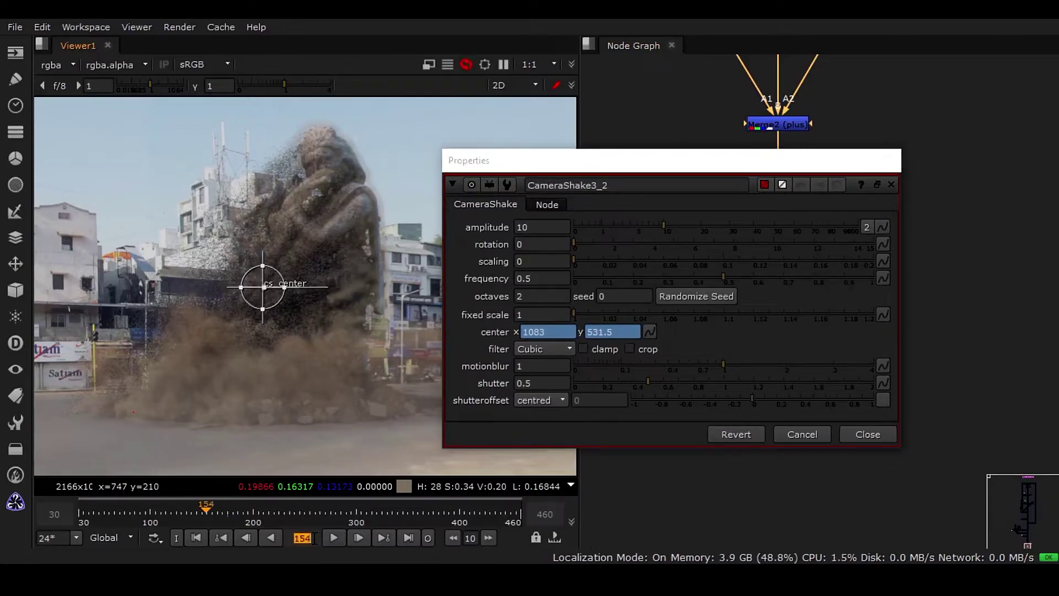
pyautogui.click(469, 233)
pyautogui.write('20')
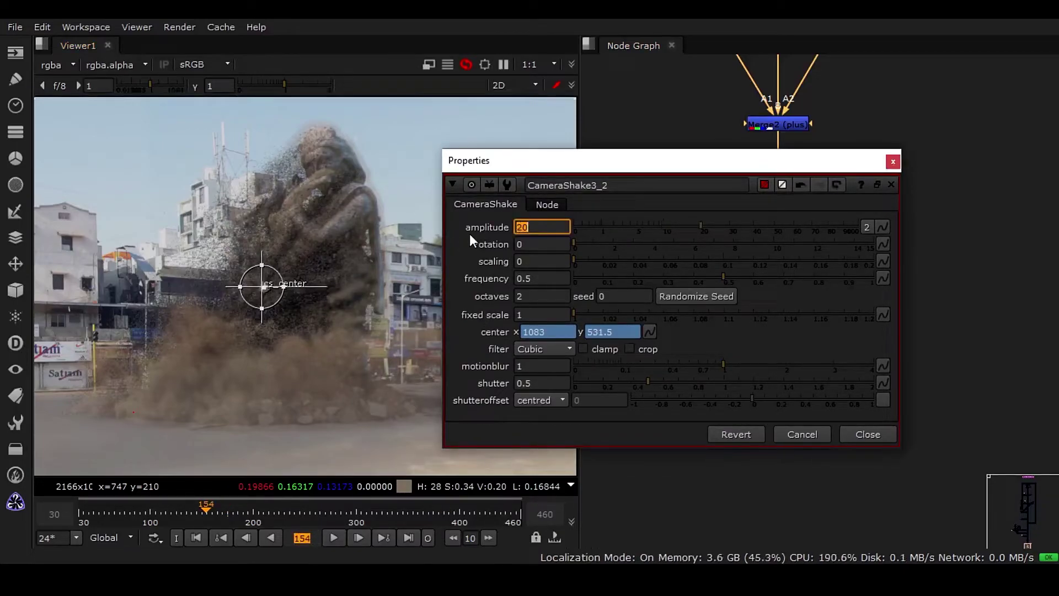
pyautogui.rightClick(556, 234)
pyautogui.click(607, 235)
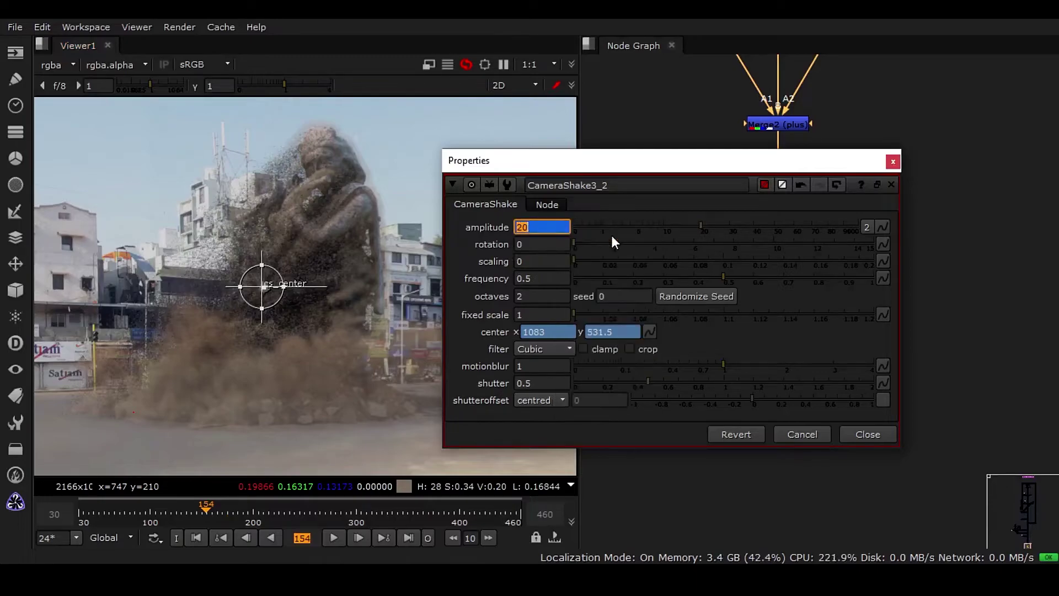
# Step: At frame 270, key the second CameraShake's amplitude at 0
pyautogui.doubleClick(306, 537)
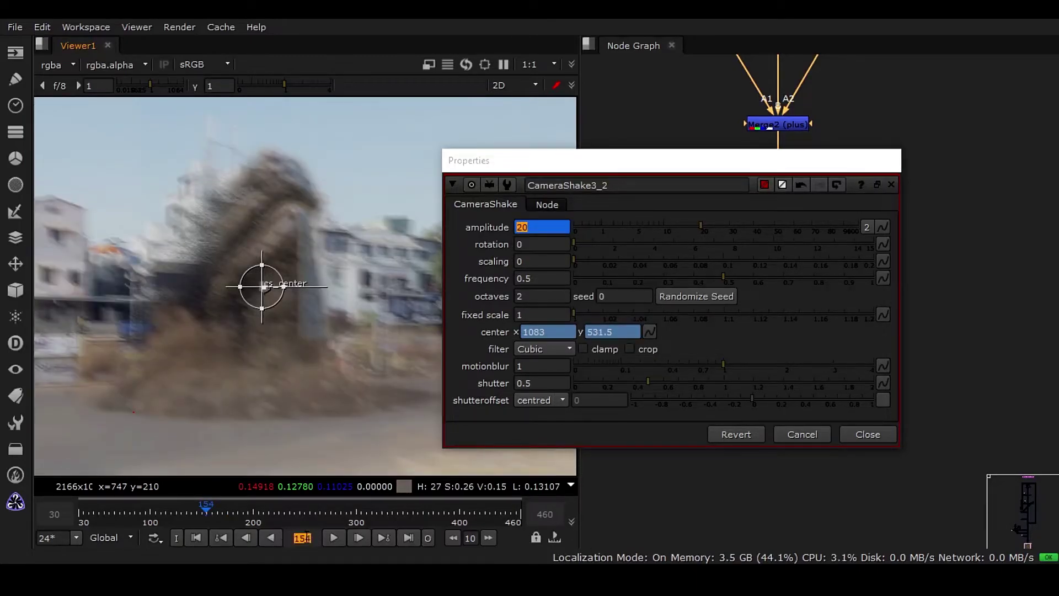
pyautogui.write('270')
pyautogui.press('Return')
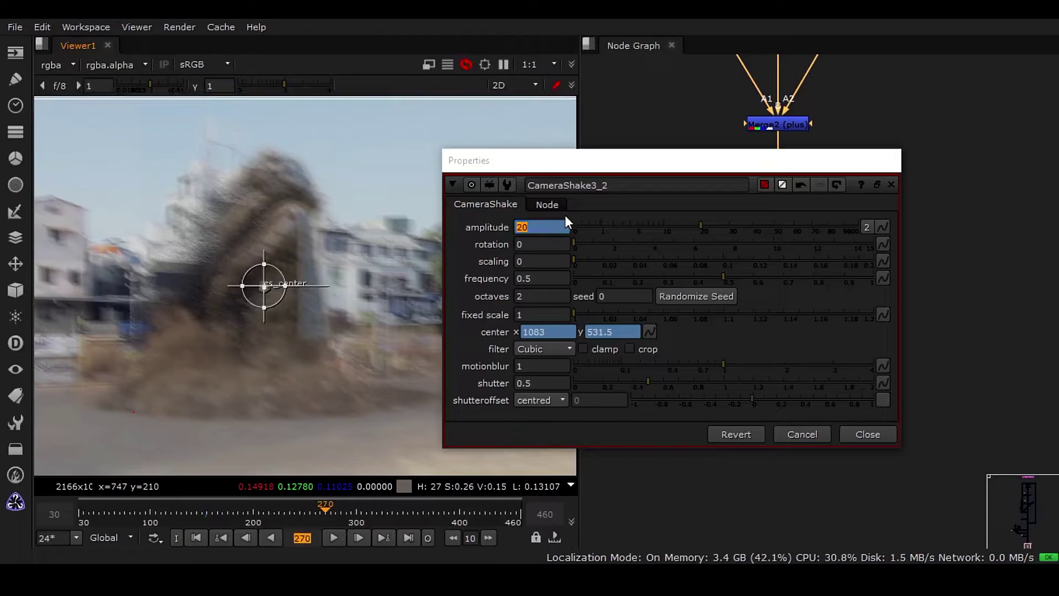
pyautogui.write('0')
pyautogui.press('Return')
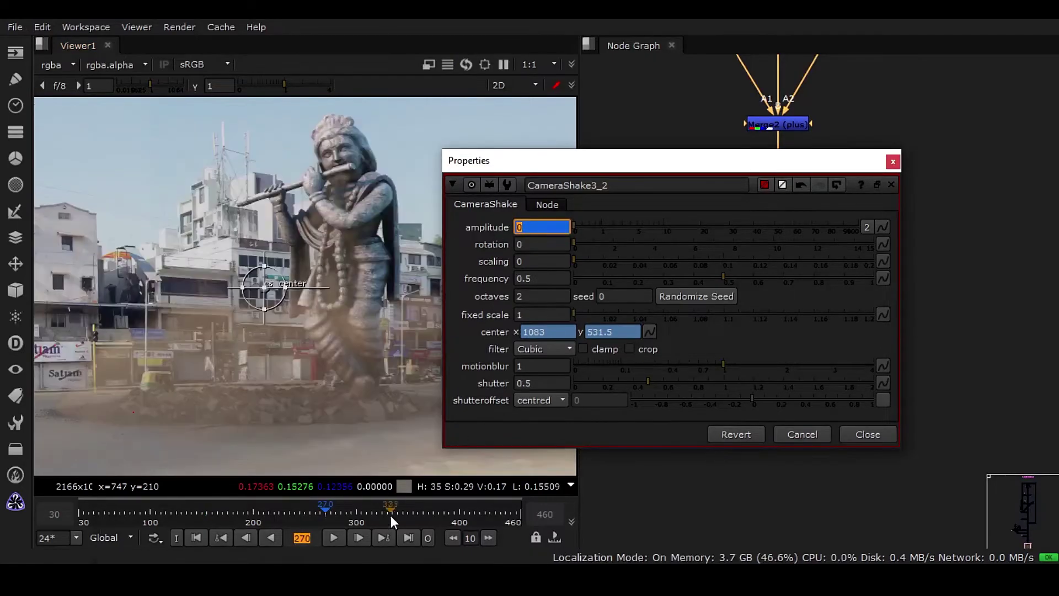
# Step: At frame 295, set another key on the second CameraShake's amplitude, holding the value at 0
pyautogui.moveTo(322, 537); pyautogui.dragTo(296, 538)
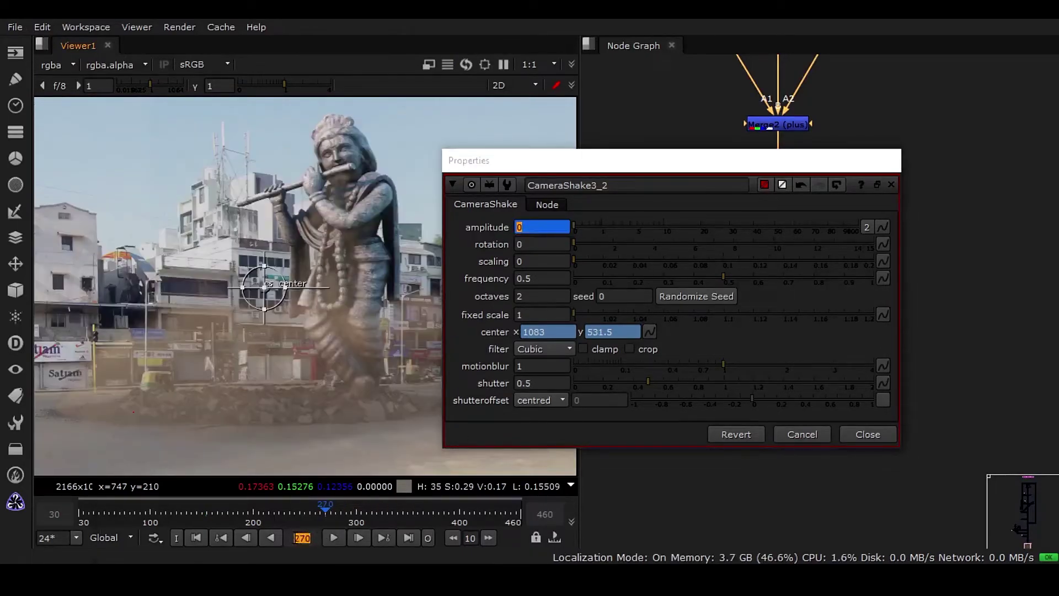
pyautogui.write('295')
pyautogui.press('Return')
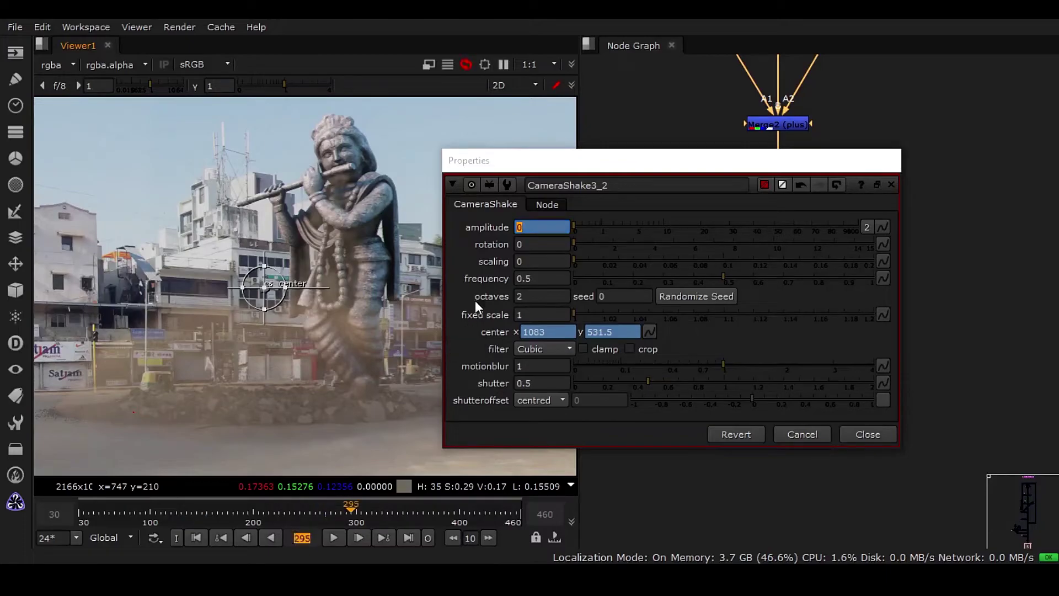
pyautogui.rightClick(543, 227)
pyautogui.click(578, 233)
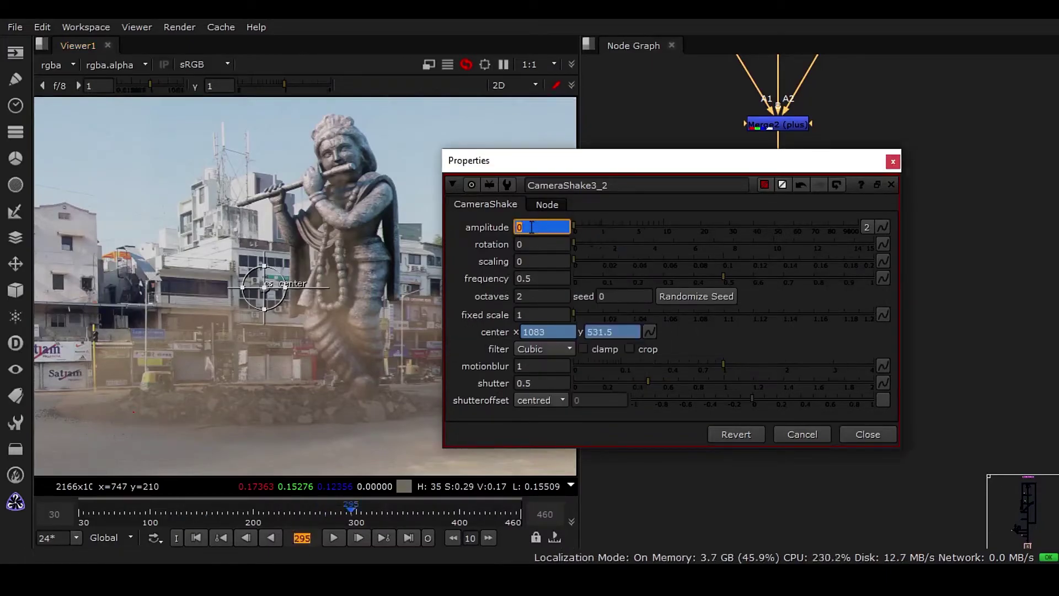
# Step: At frame 325, key the second CameraShake's amplitude at 20
pyautogui.doubleClick(308, 538)
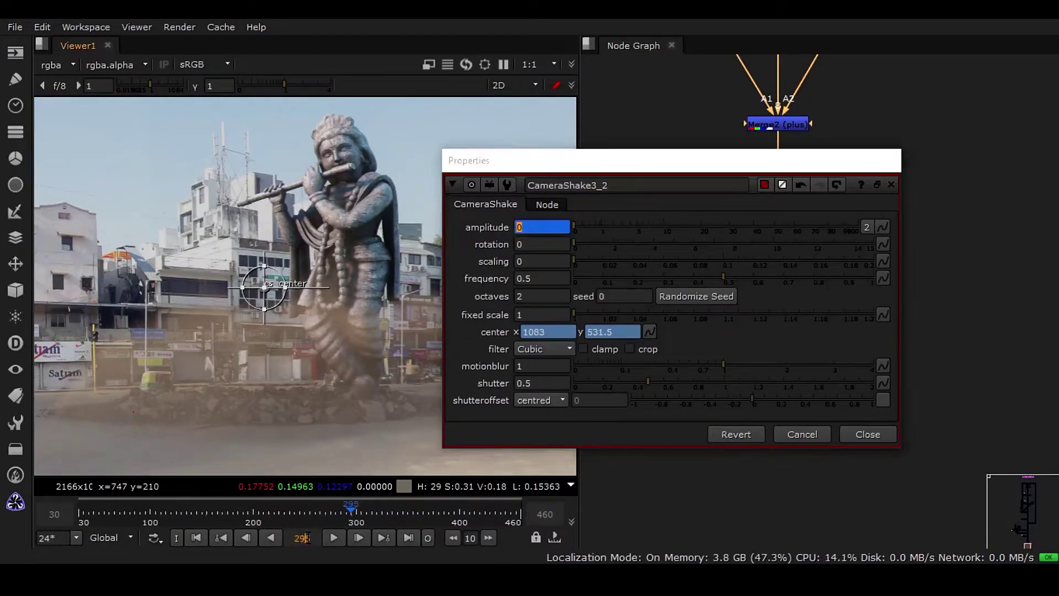
pyautogui.write('3')
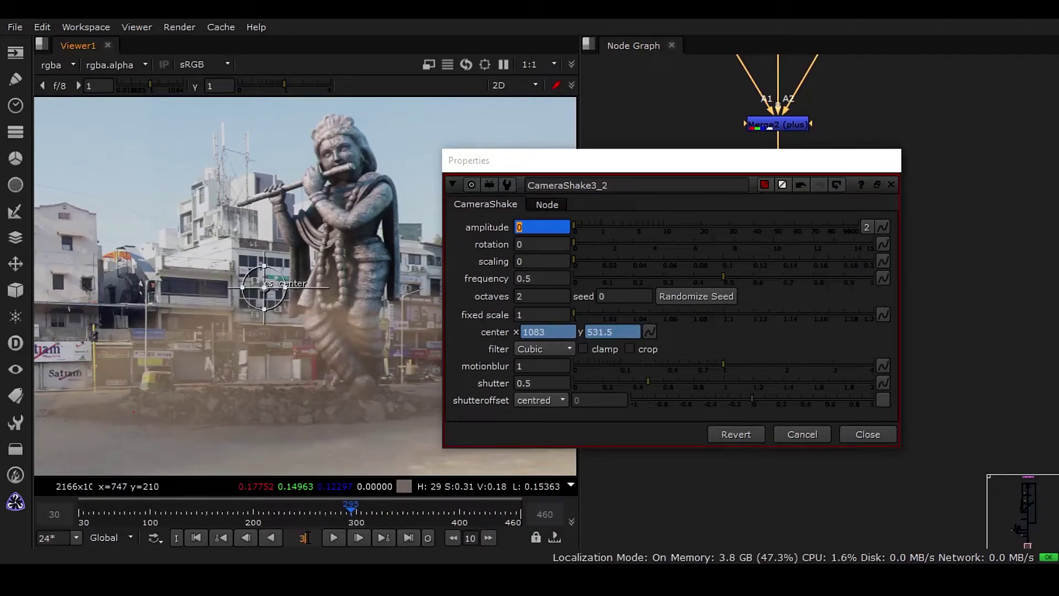
pyautogui.press('Return')
pyautogui.moveTo(531, 227); pyautogui.dragTo(483, 237)
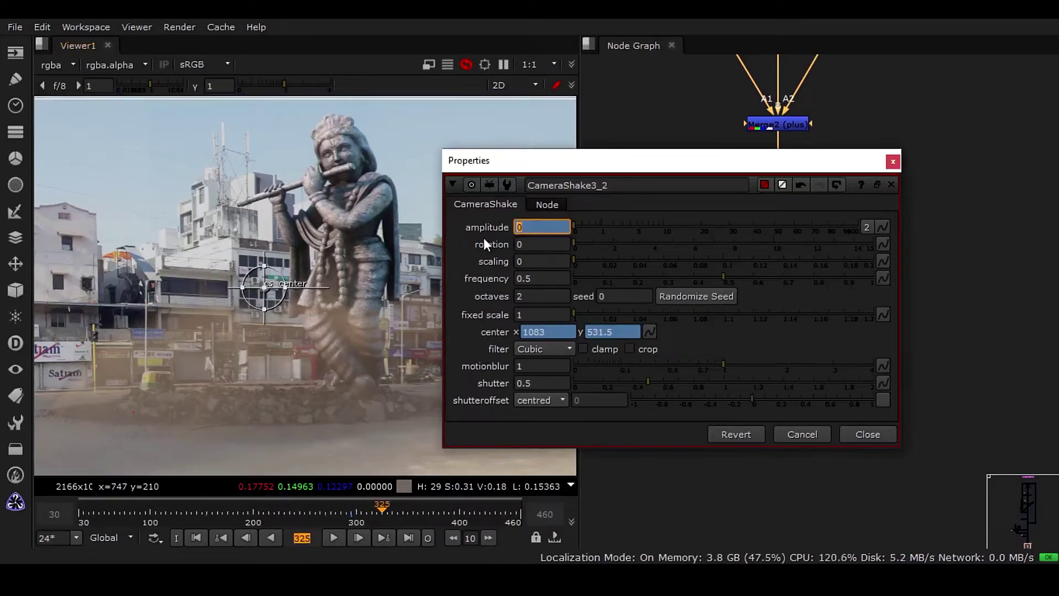
pyautogui.write('20')
pyautogui.press('Return')
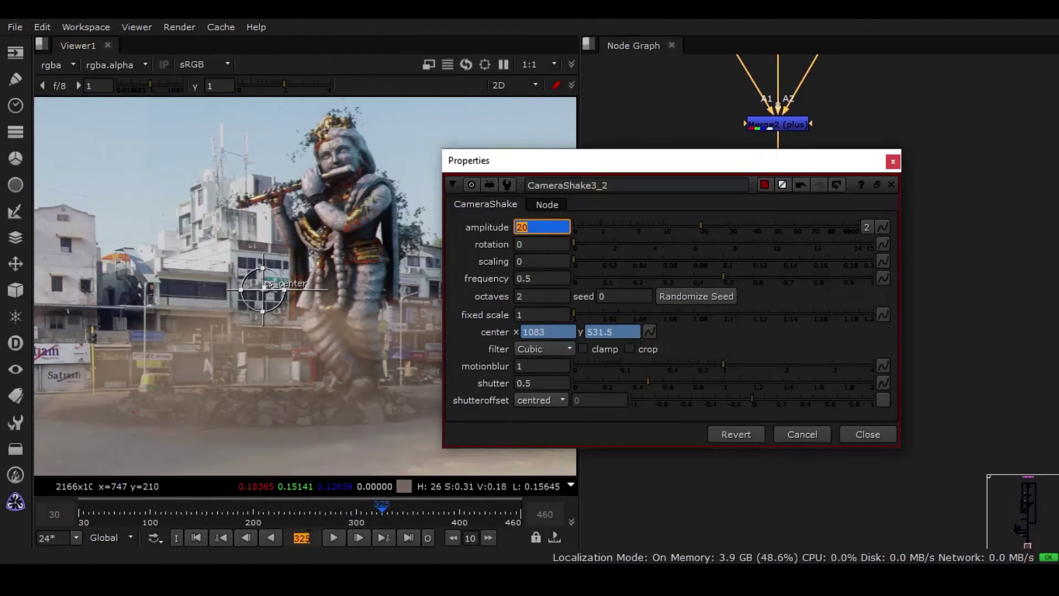
# Step: At frame 355, key the second CameraShake's amplitude at 0
pyautogui.click(311, 539)
pyautogui.doubleClick(296, 539)
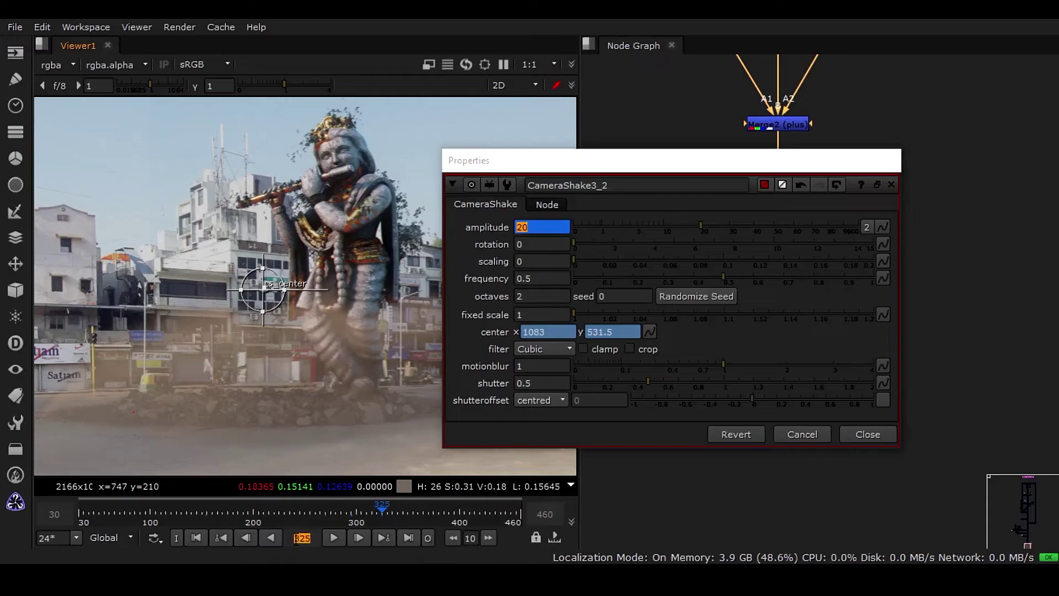
pyautogui.write('355')
pyautogui.press('Return')
pyautogui.click(540, 226)
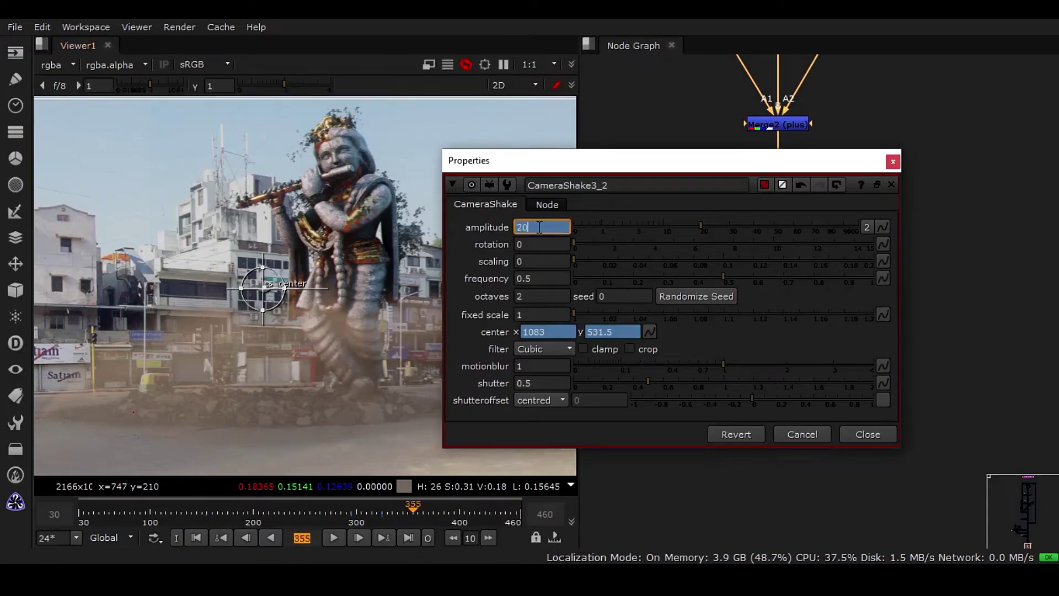
pyautogui.write('0')
pyautogui.press('Return')
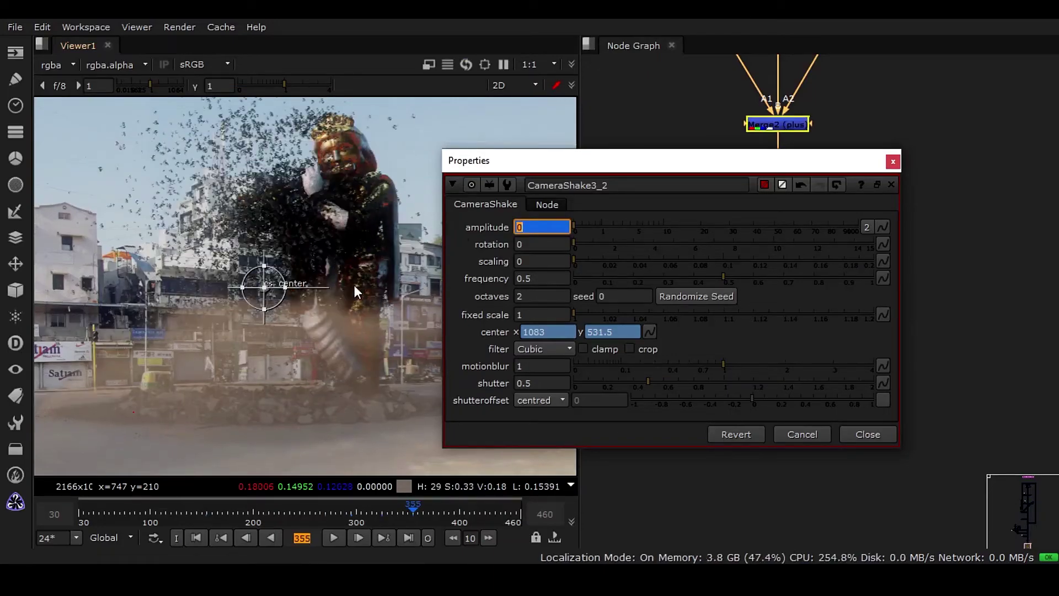
# Step: Examine the second CameraShake's amplitude keyframes in a widened Dope Sheet, then close the Dope Sheet
pyautogui.rightClick(522, 225)
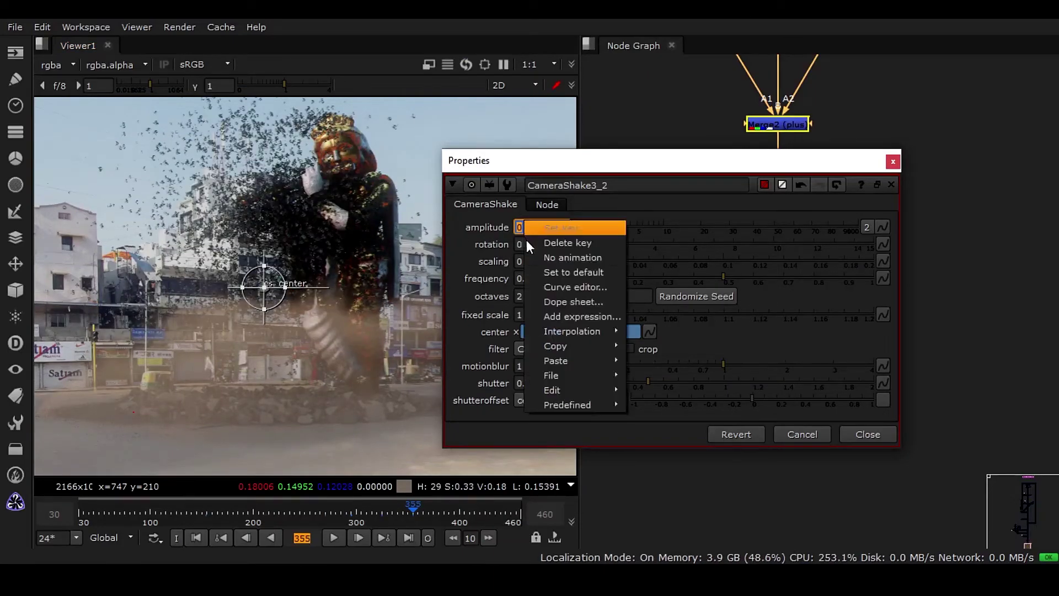
pyautogui.click(592, 303)
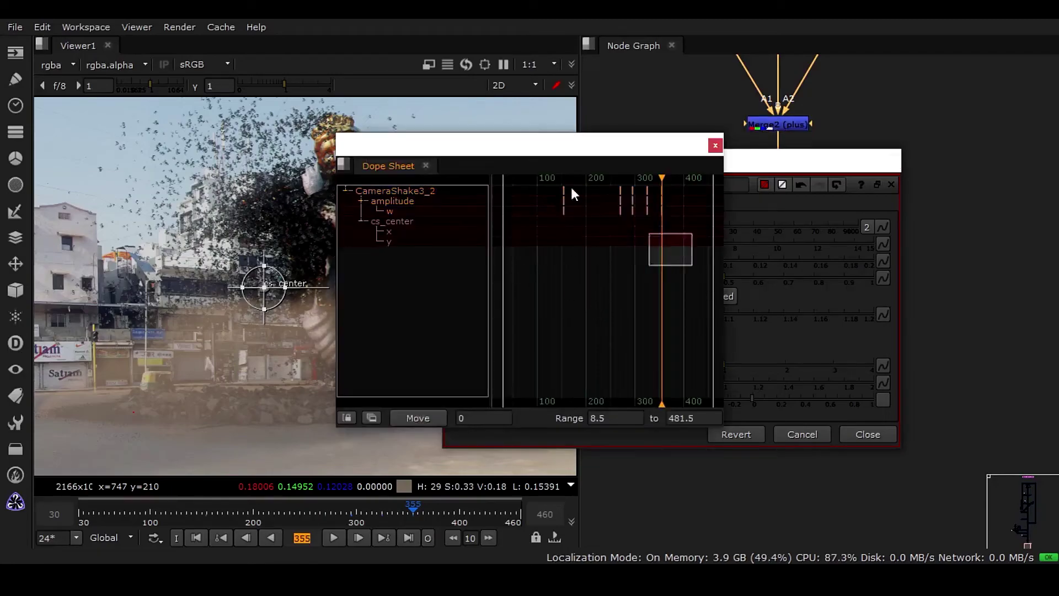
pyautogui.moveTo(571, 189); pyautogui.dragTo(554, 185)
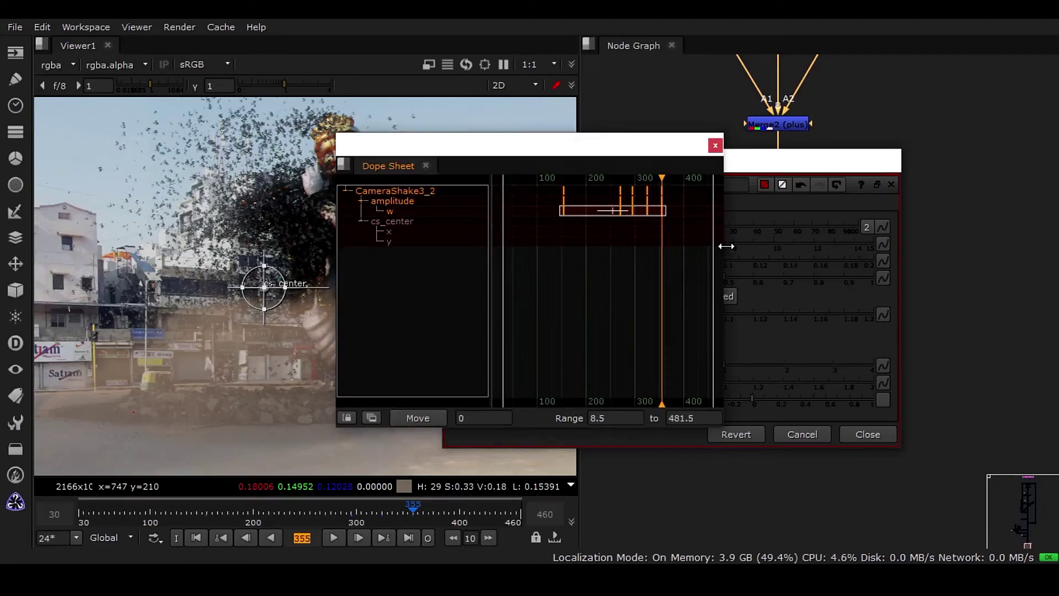
pyautogui.moveTo(725, 246); pyautogui.dragTo(933, 270)
pyautogui.moveTo(771, 150); pyautogui.dragTo(419, 194)
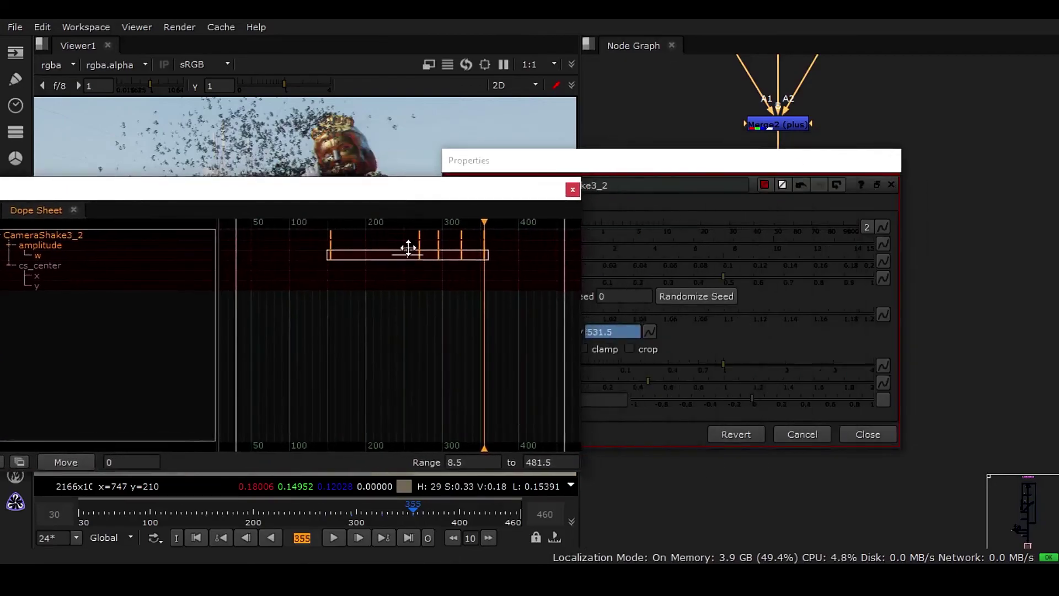
pyautogui.moveTo(609, 168); pyautogui.dragTo(764, 167)
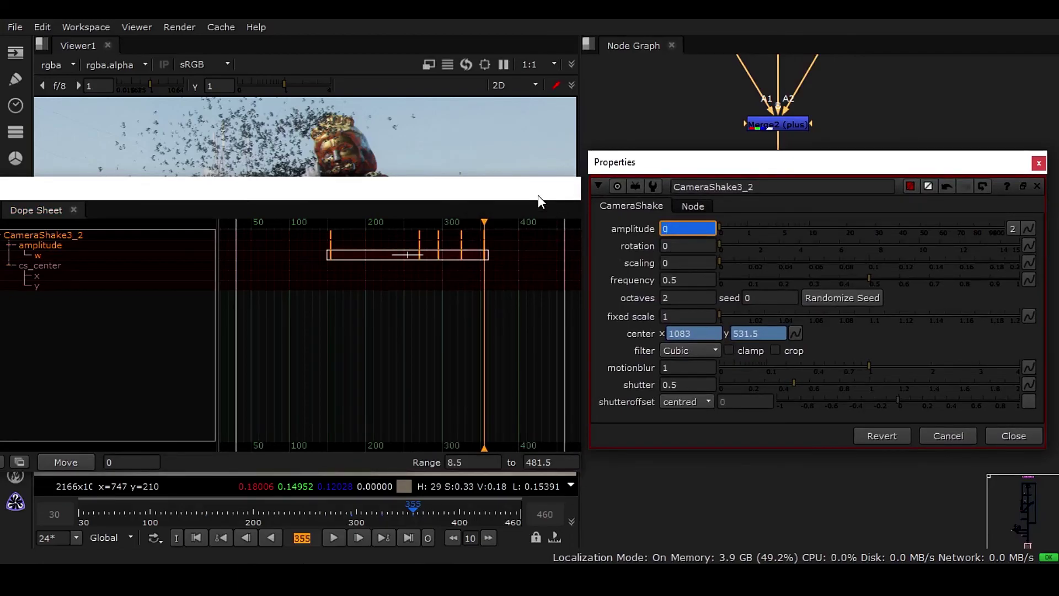
pyautogui.click(572, 187)
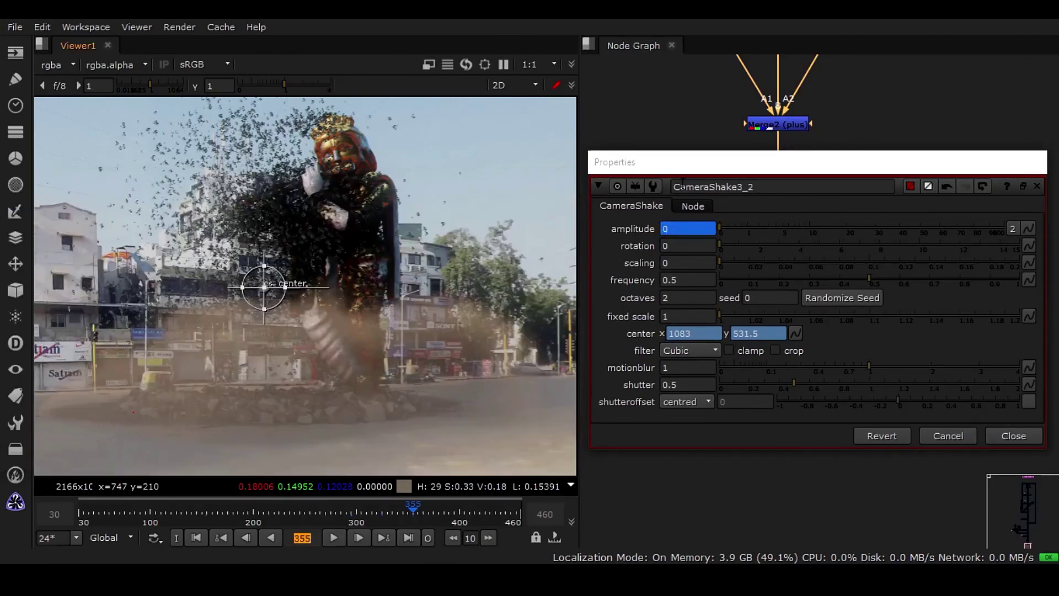
# Step: Close the second CameraShake's properties and select both CameraShake nodes below the merge
pyautogui.moveTo(756, 165); pyautogui.dragTo(470, 118)
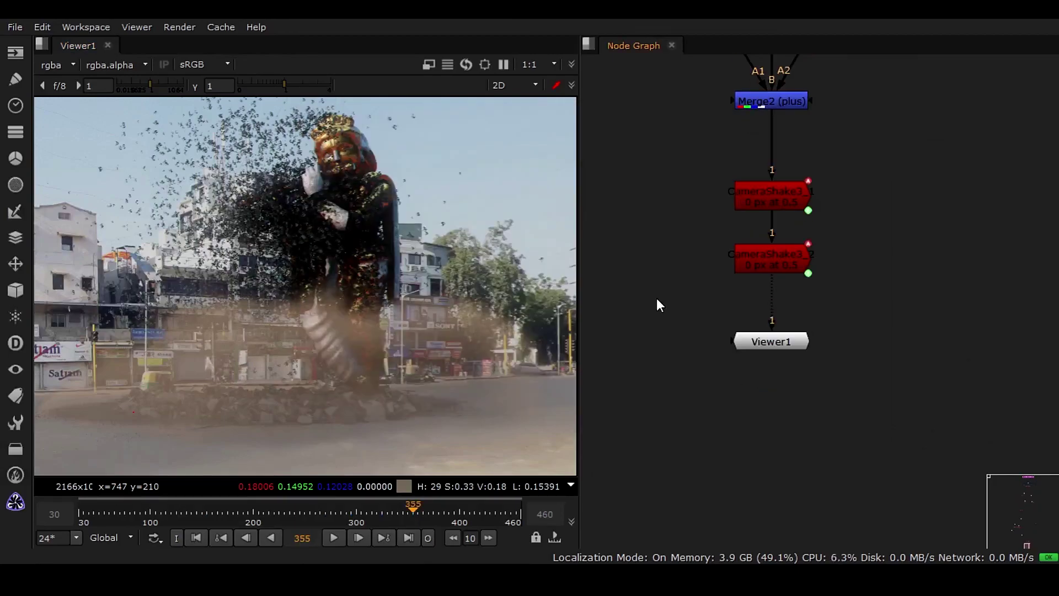
pyautogui.click(745, 387)
pyautogui.moveTo(690, 148); pyautogui.dragTo(845, 277)
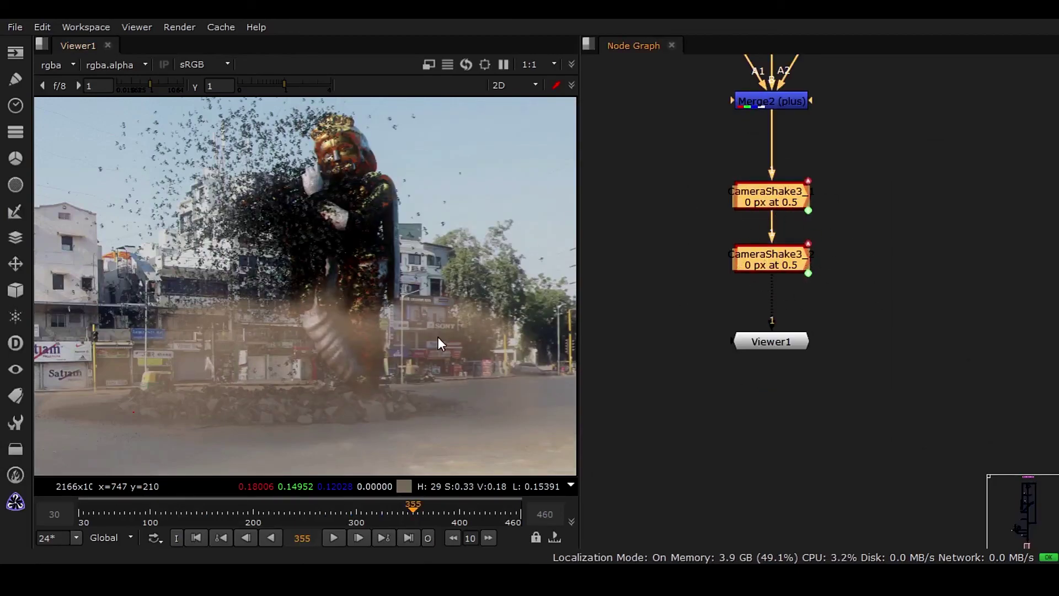